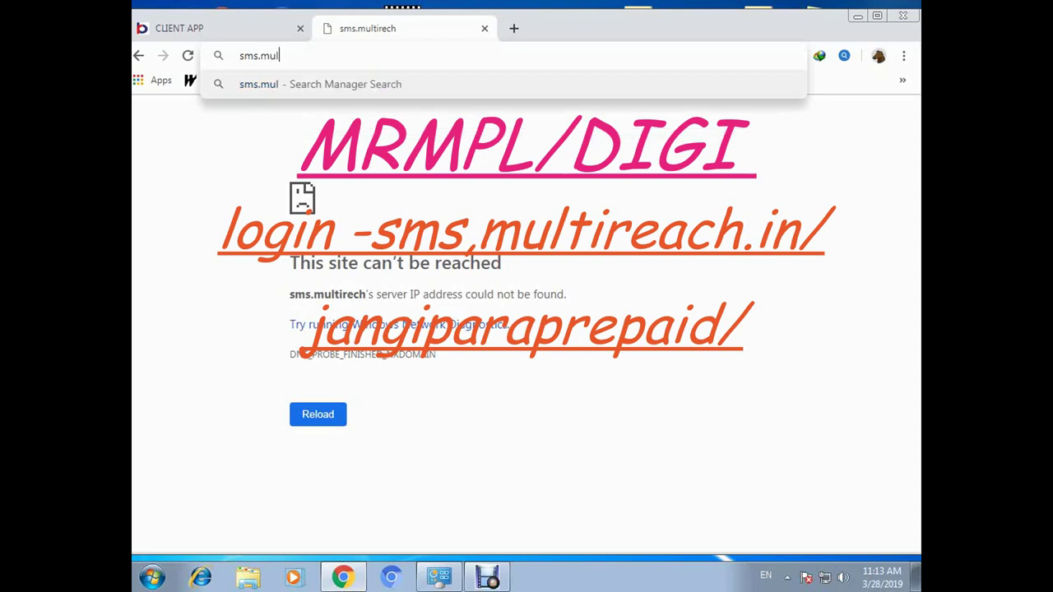
# - Load sms.multireach.in/jangiparaprepaid/ to reach the SMS-Administration login page
pyautogui.write('t')
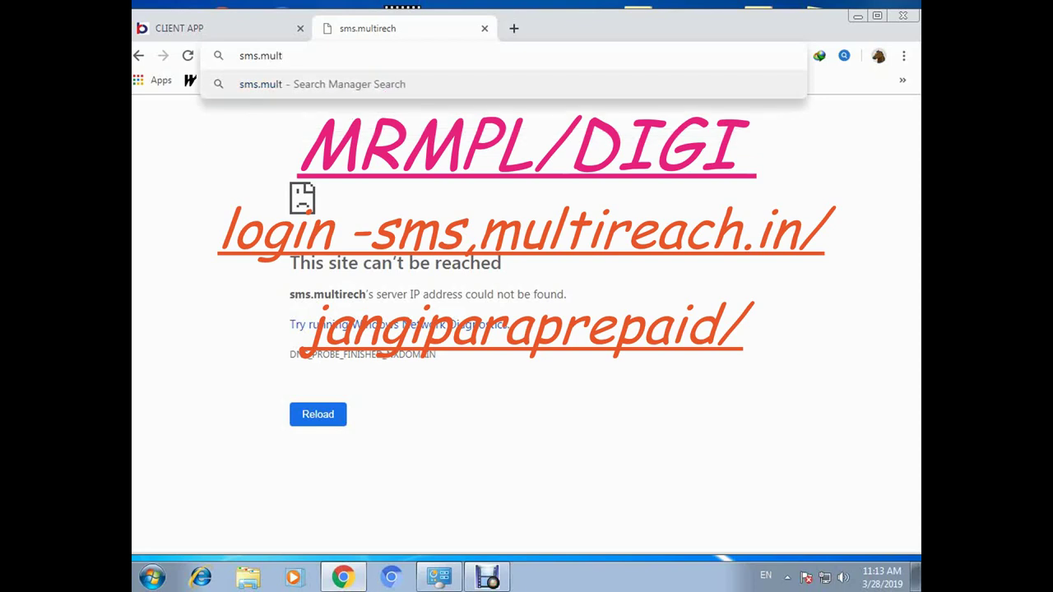
pyautogui.write('ireach.in/j')
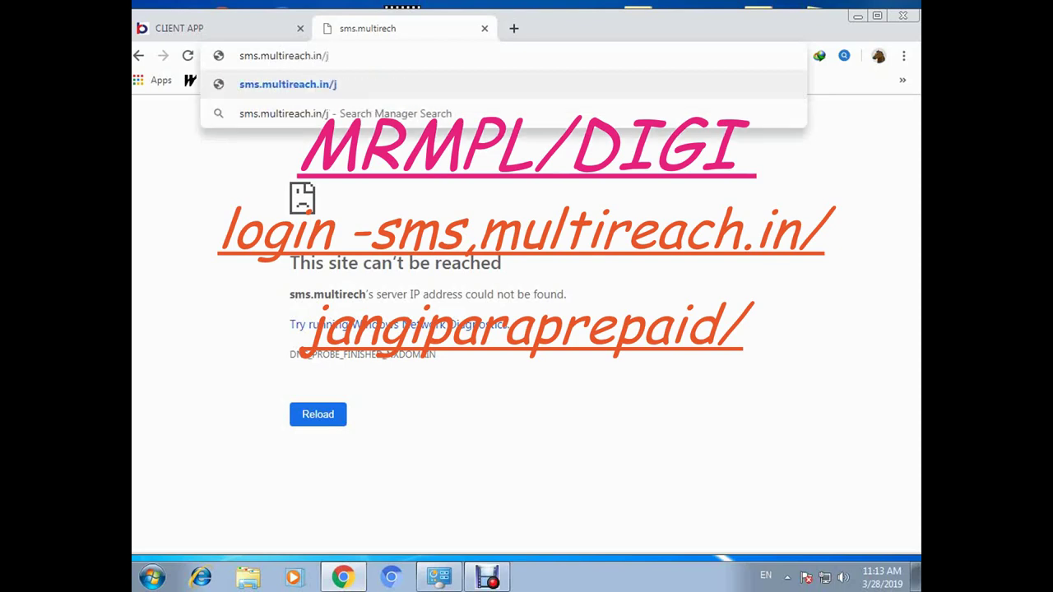
pyautogui.write('n')
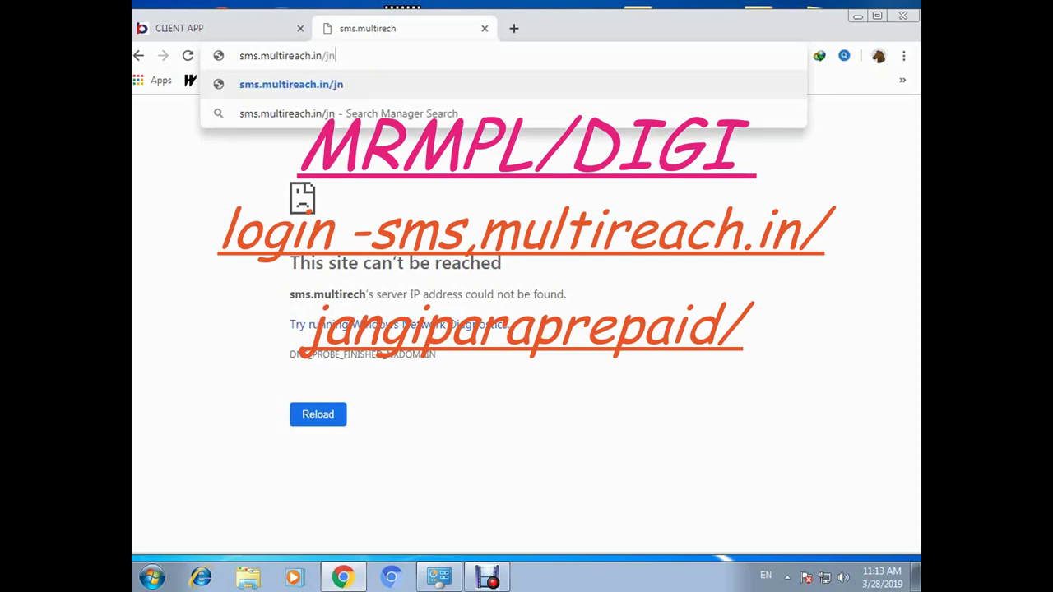
pyautogui.press('BackSpace')
pyautogui.write('a')
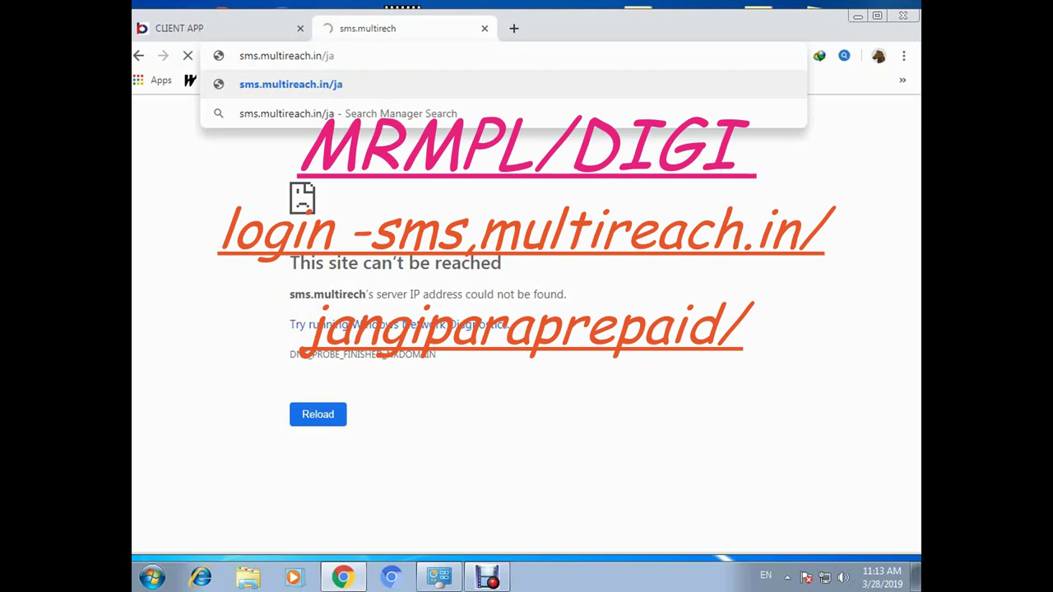
pyautogui.write('n')
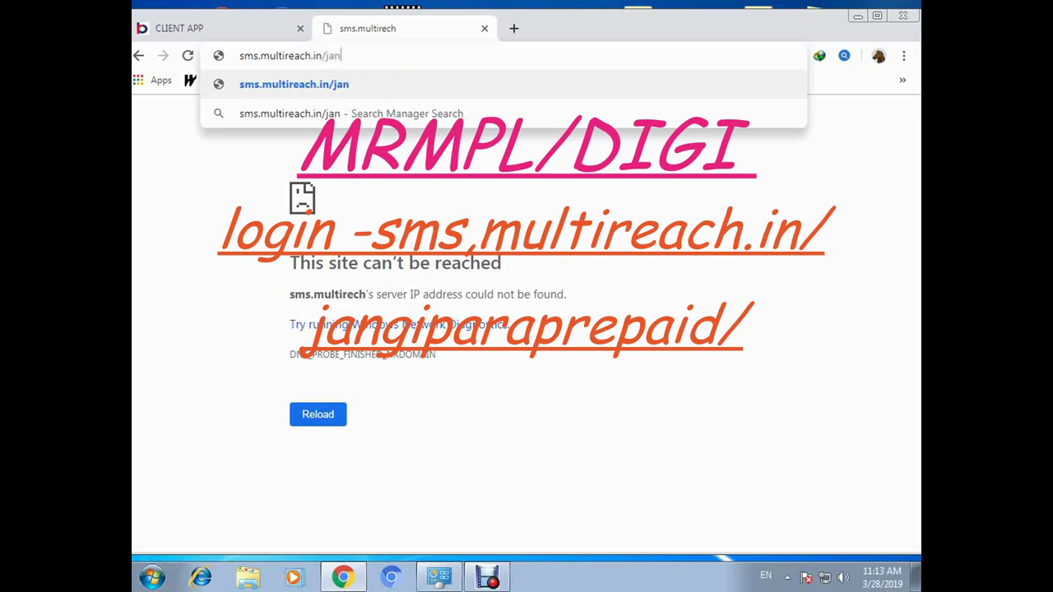
pyautogui.write('giparaprepaid')
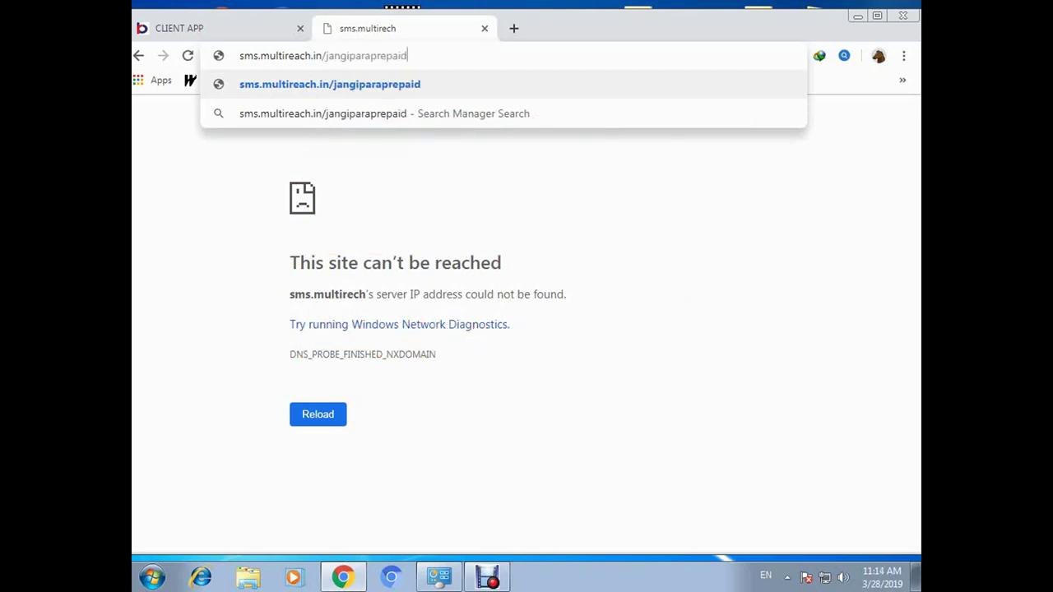
pyautogui.write('/')
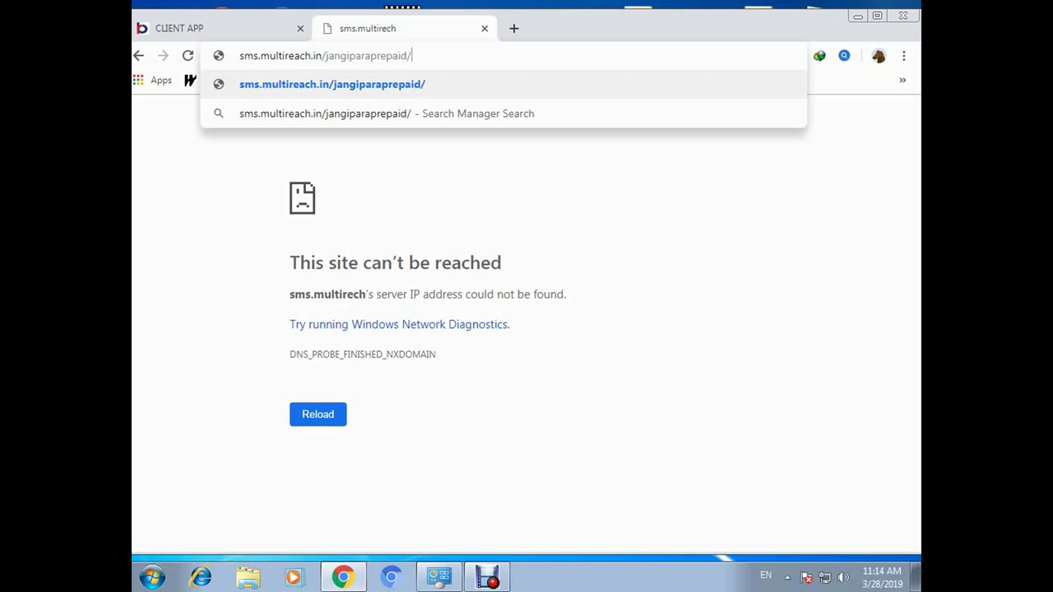
pyautogui.press('Return')
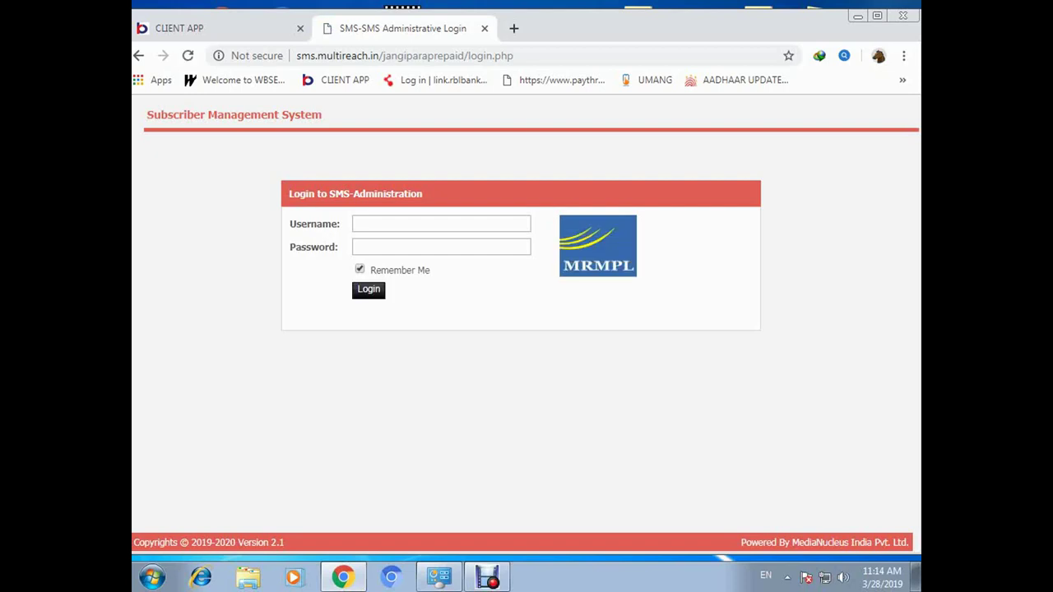
# - Log in with the saved administrator username and the account password
pyautogui.click(441, 224)
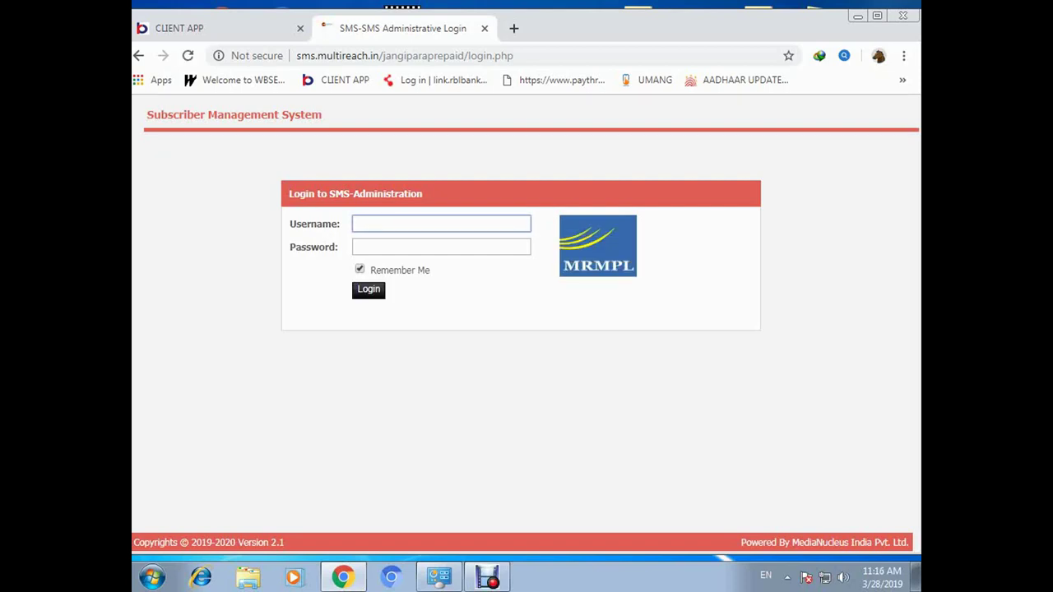
pyautogui.write('suk')
pyautogui.press('Down')
pyautogui.press('Return')
pyautogui.press('Tab')
pyautogui.write('*****')
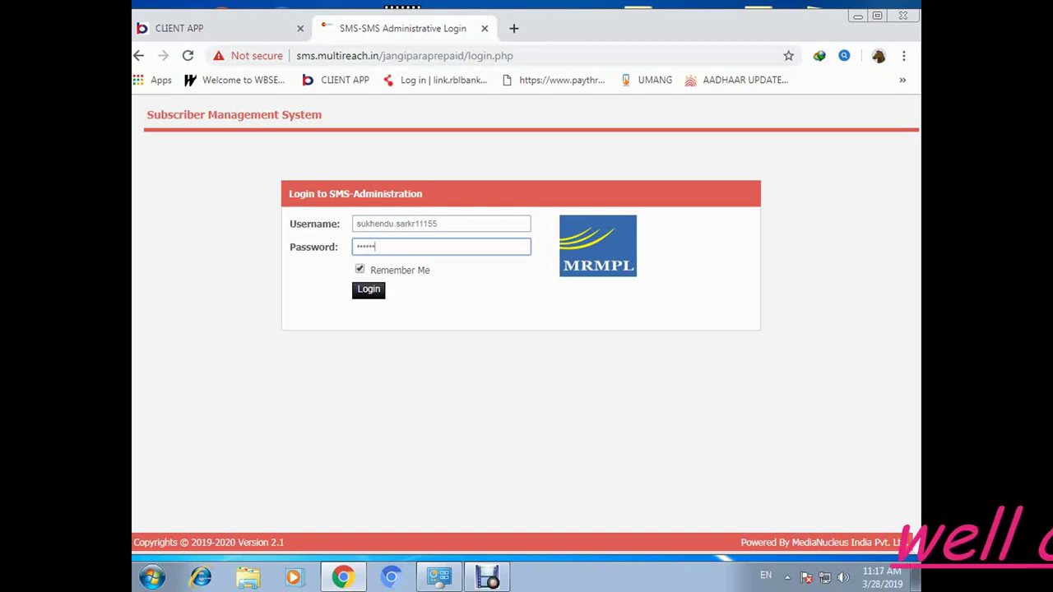
pyautogui.write('1')
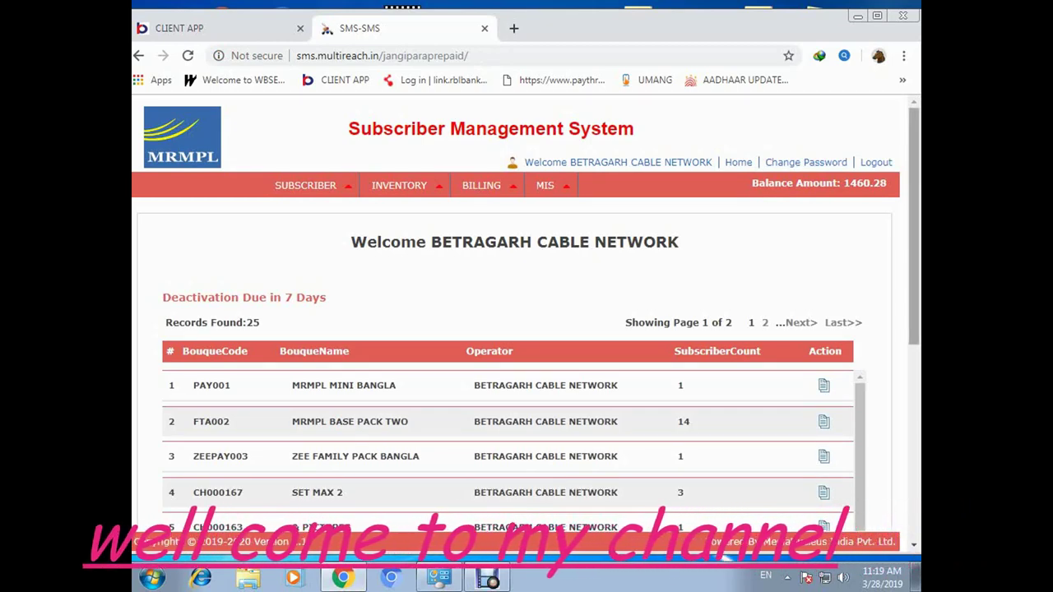
# - Go to the Subscriber List under the SUBSCRIBER menu
pyautogui.scroll(-5, 526, 329)
pyautogui.scroll(4, 526, 329)
pyautogui.scroll(1, 526, 283)
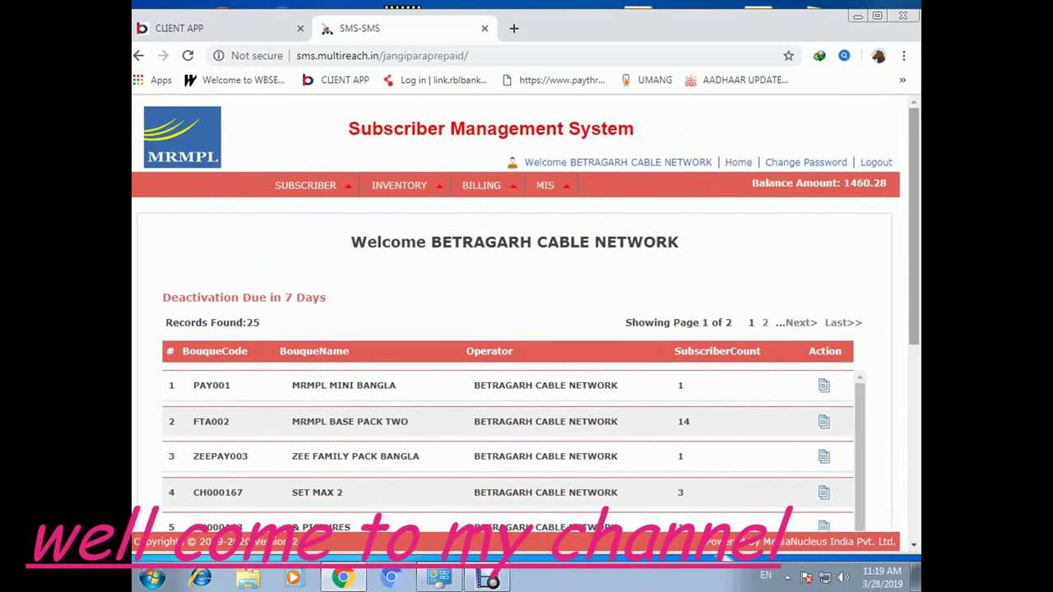
pyautogui.click(305, 185)
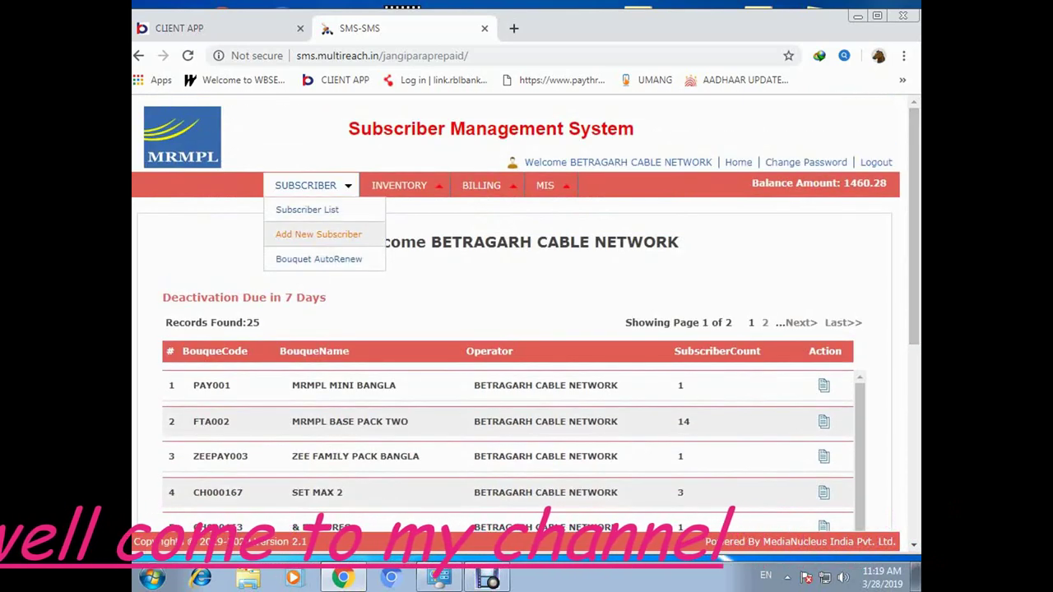
pyautogui.click(307, 210)
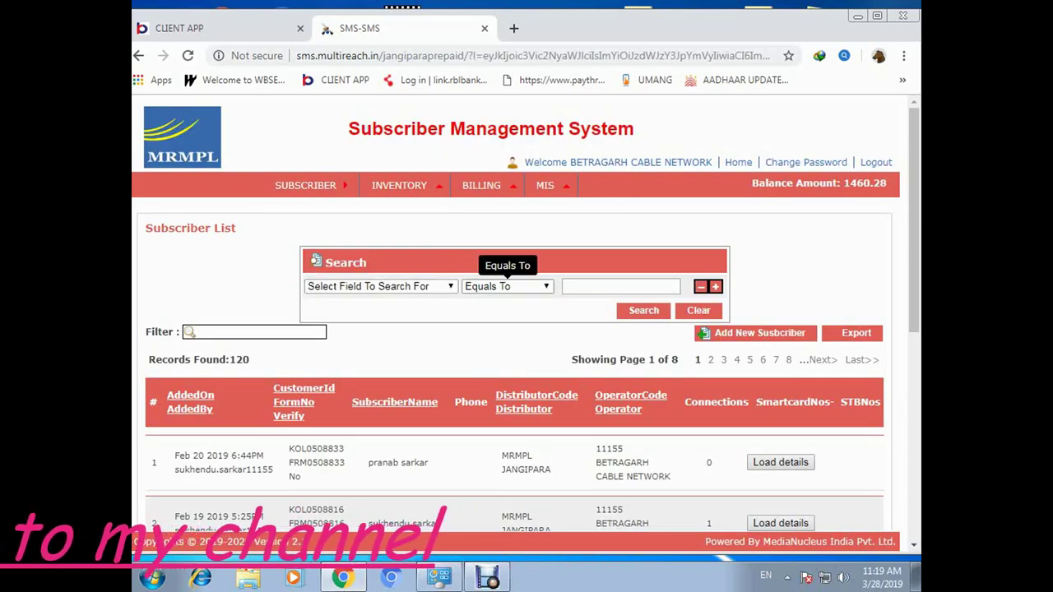
# - Search subscribers by Stbno with Equals To, entering the set-top box number
pyautogui.click(378, 286)
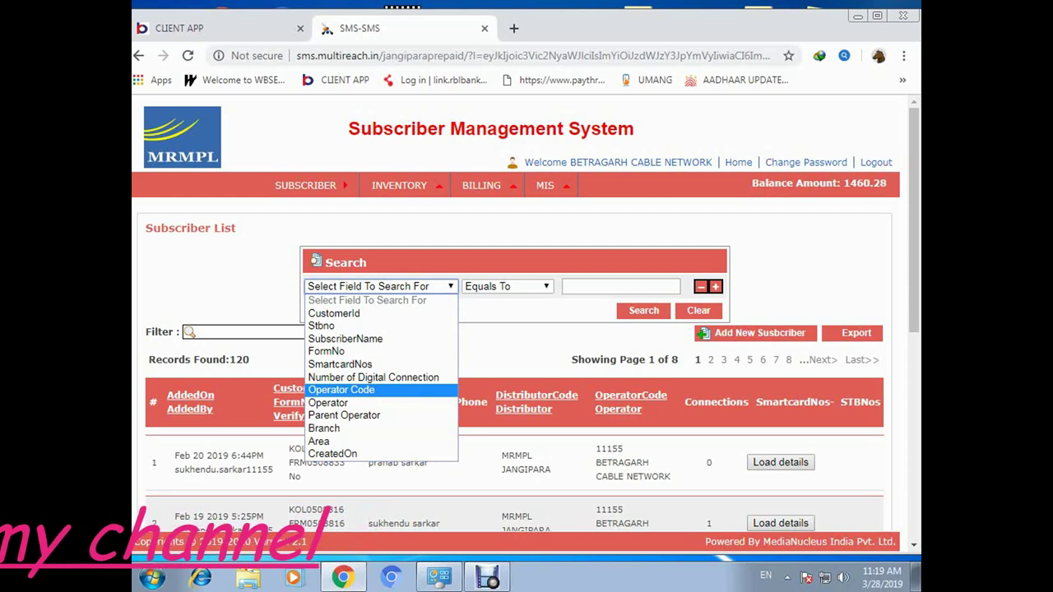
pyautogui.press('Up')
pyautogui.press('Up')
pyautogui.press('Up')
pyautogui.press('Up')
pyautogui.press('Up')
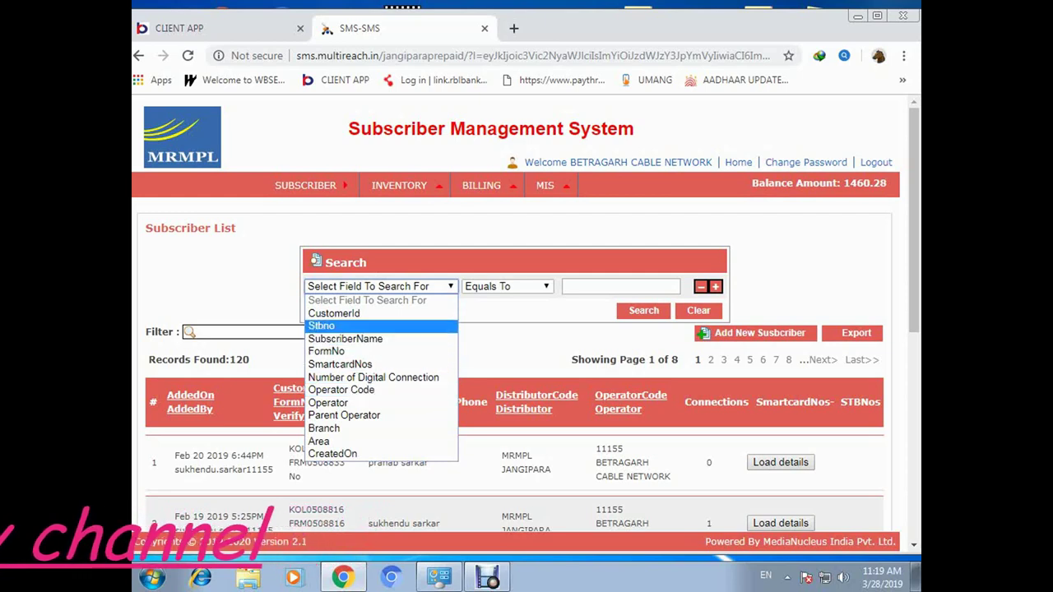
pyautogui.press('Return')
pyautogui.hotkey('alt', 'Down')
pyautogui.press('Up')
pyautogui.press('Up')
pyautogui.press('Up')
pyautogui.press('Up')
pyautogui.press('Up')
pyautogui.press('Up')
pyautogui.press('Return')
pyautogui.press('Tab')
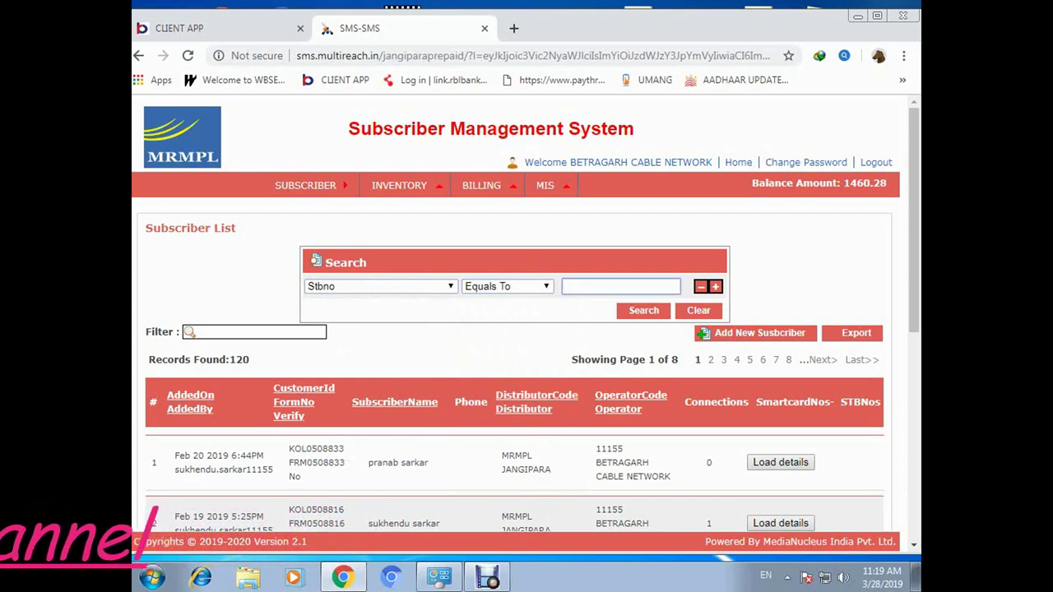
pyautogui.write('18')
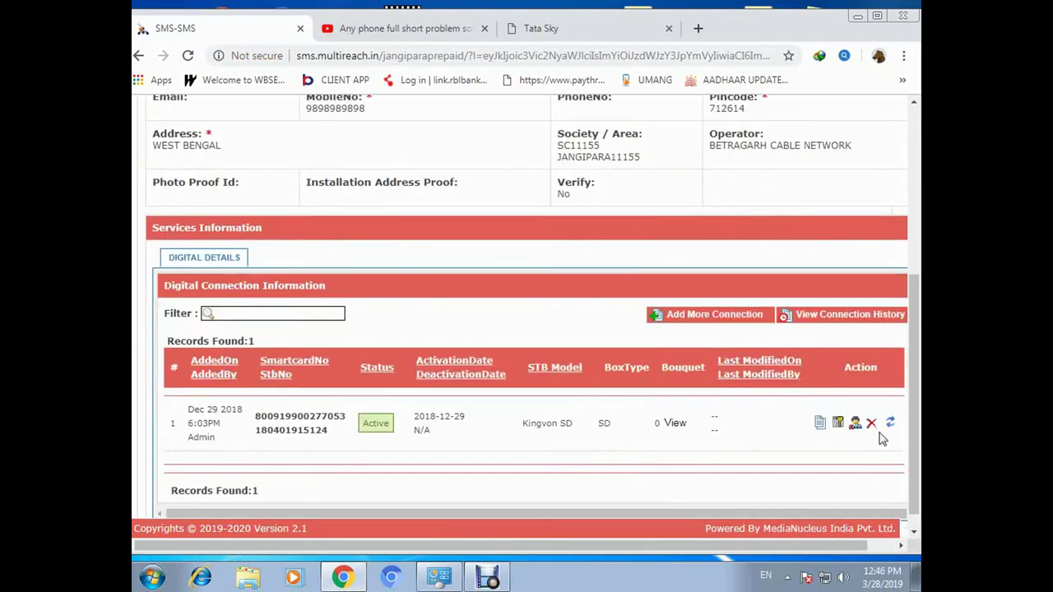
# - Open the connection's account details and the Add More Bouquets form
pyautogui.click(915, 534)
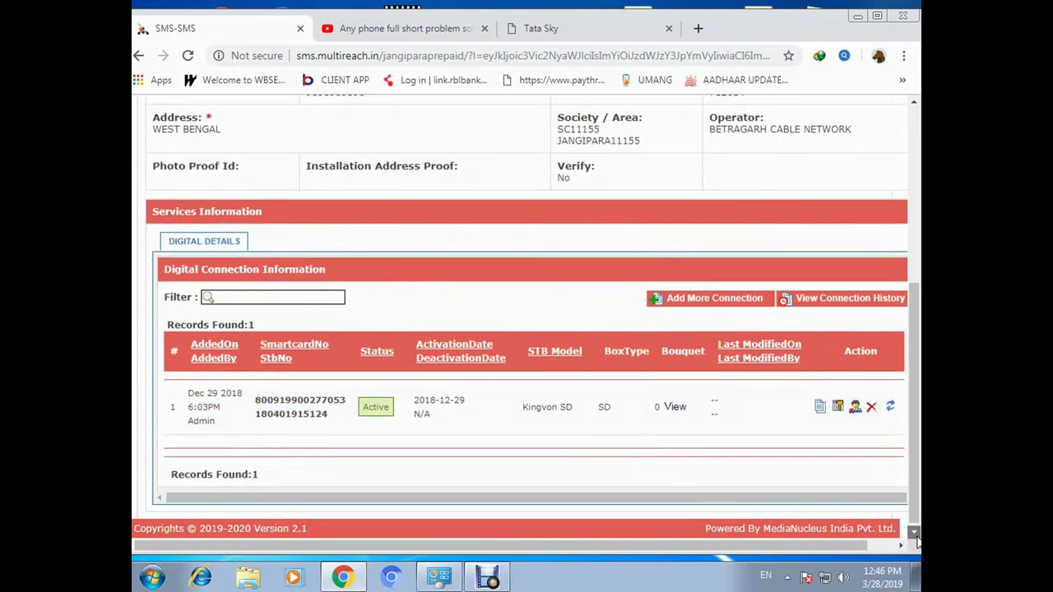
pyautogui.click(824, 401)
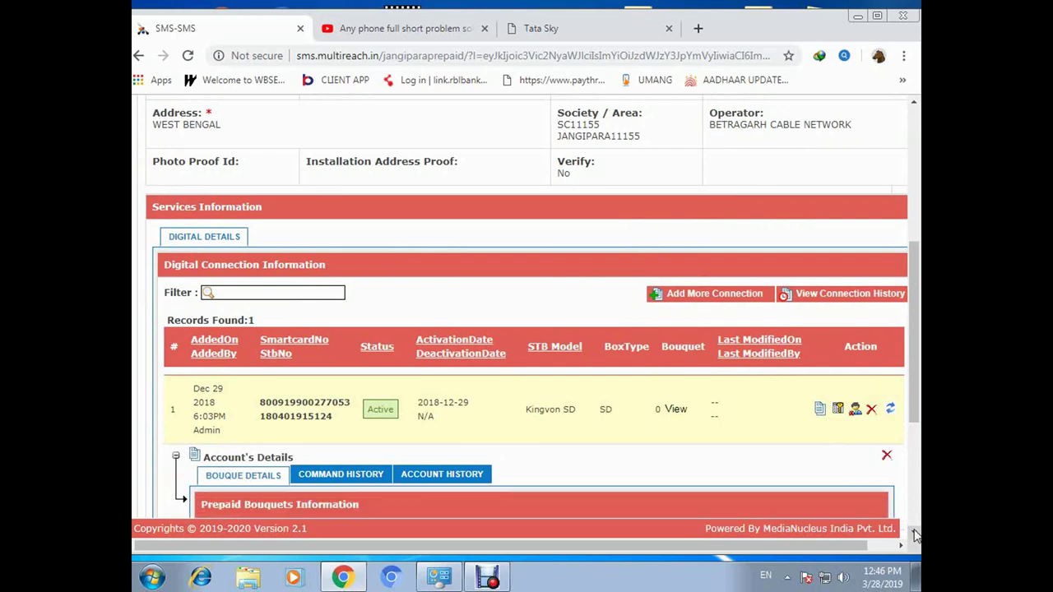
pyautogui.scroll(-2, 916, 535)
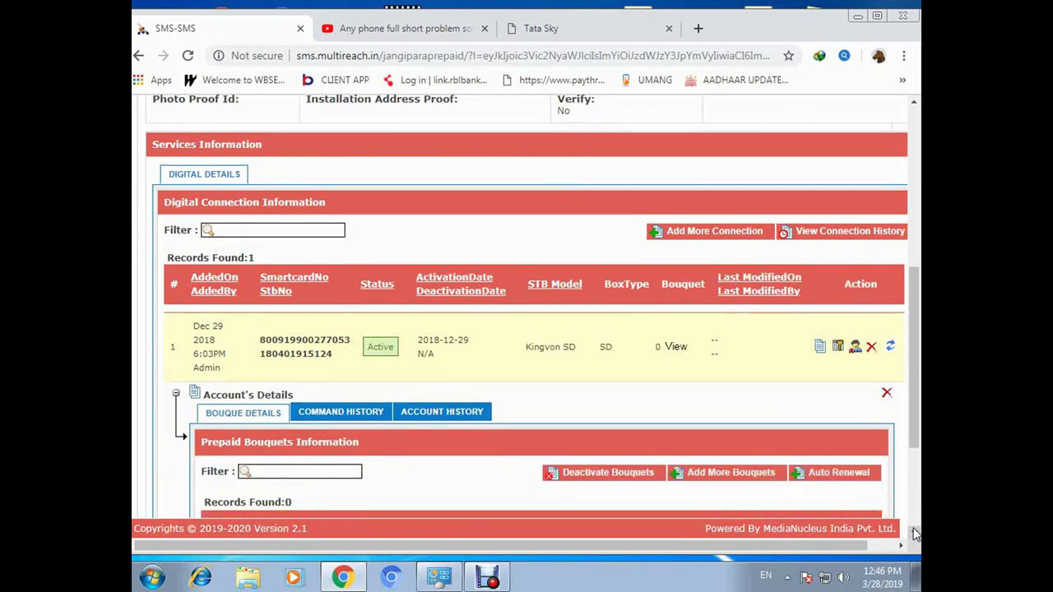
pyautogui.scroll(-1, 916, 535)
pyautogui.scroll(-3, 916, 535)
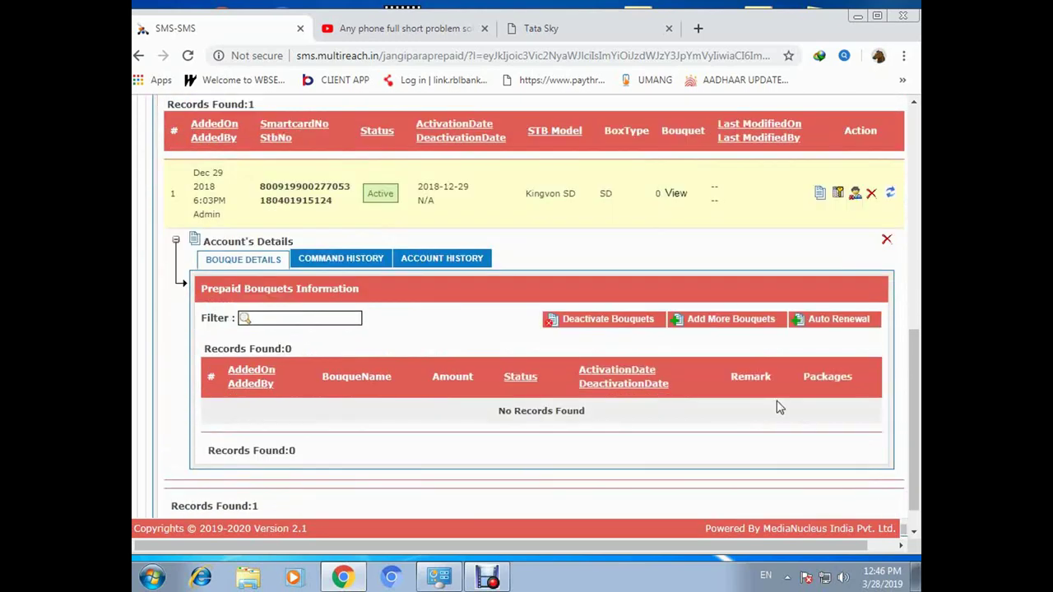
pyautogui.click(719, 327)
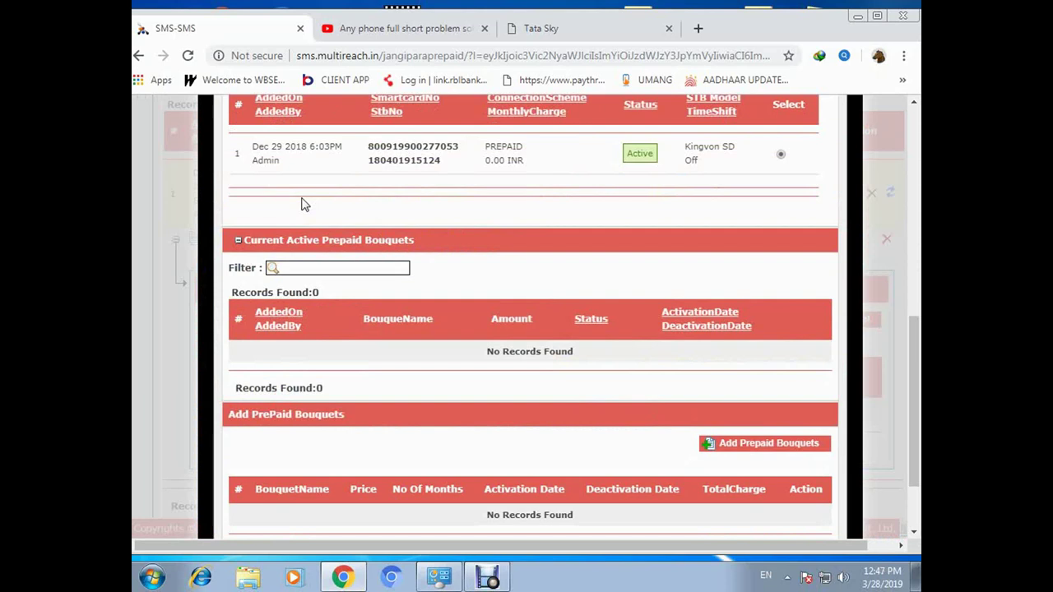
# - Add MRMPL BASE PACK TWO for 1 month (153.40) to the prepaid bouquet order
pyautogui.click(751, 444)
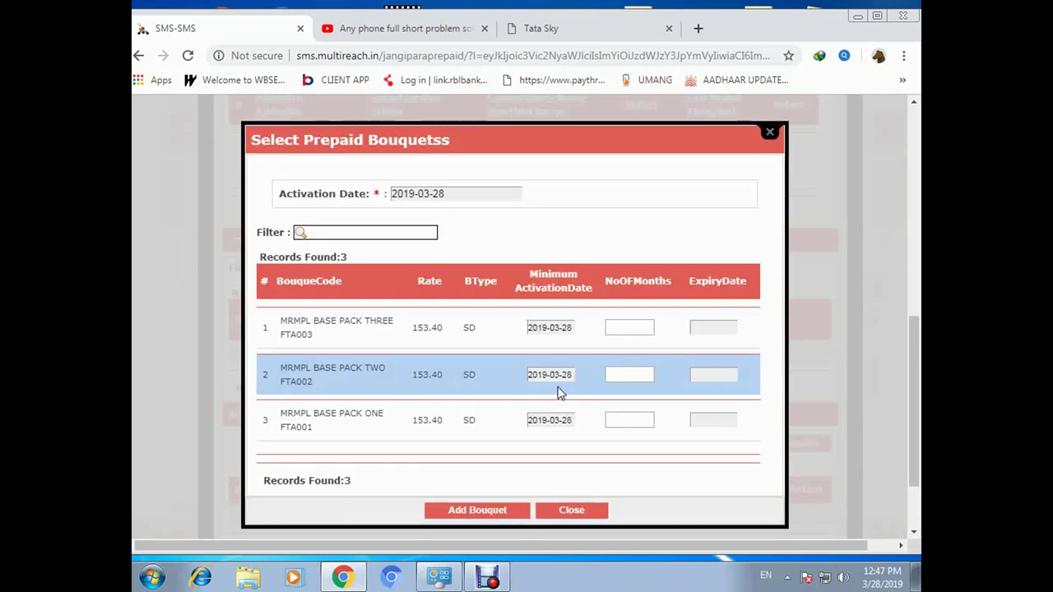
pyautogui.click(623, 375)
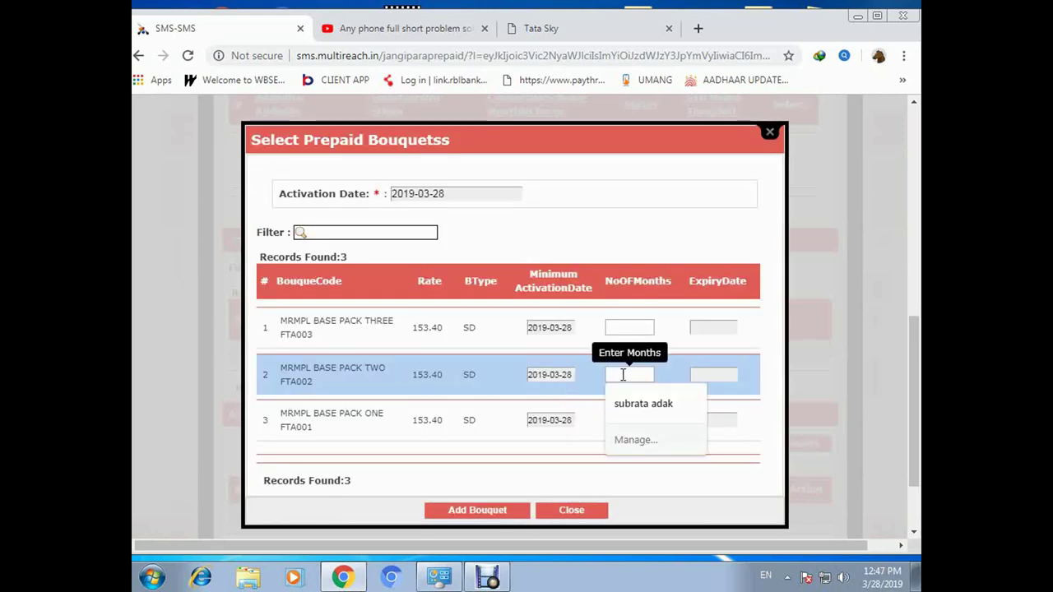
pyautogui.write('1')
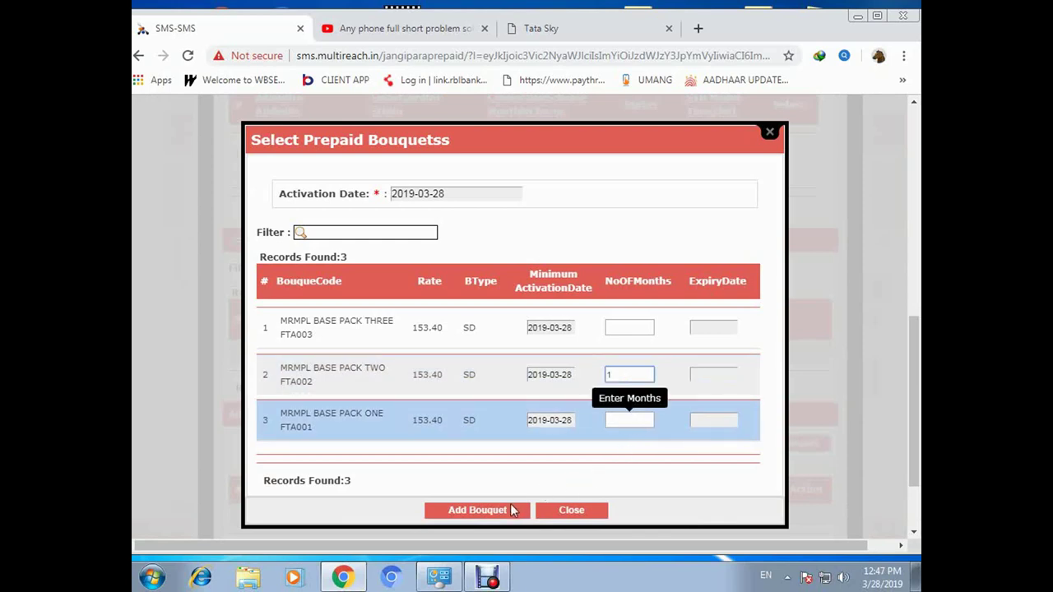
pyautogui.click(478, 510)
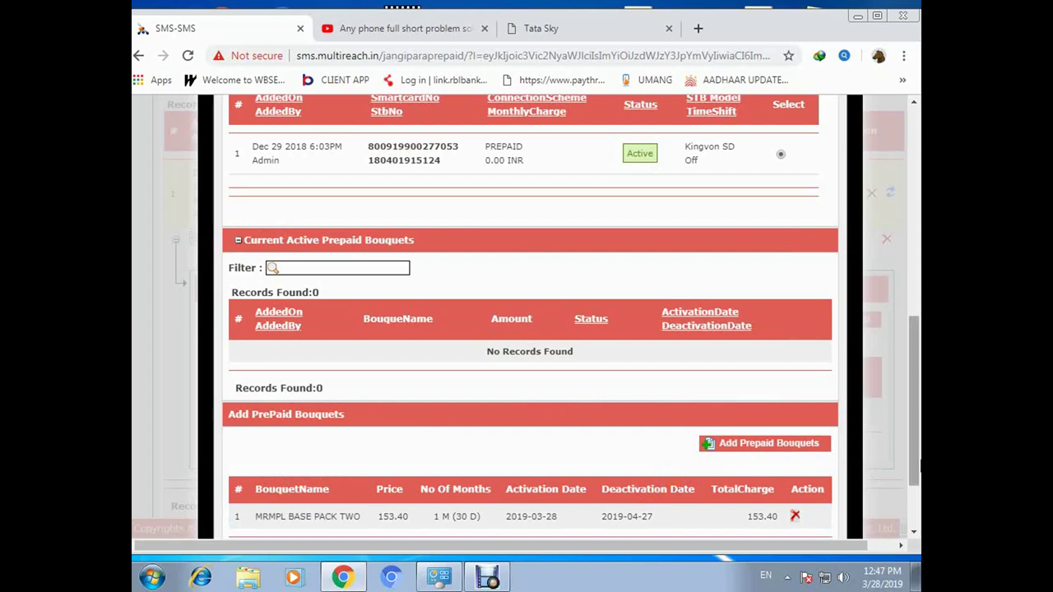
pyautogui.scroll(-2, 919, 524)
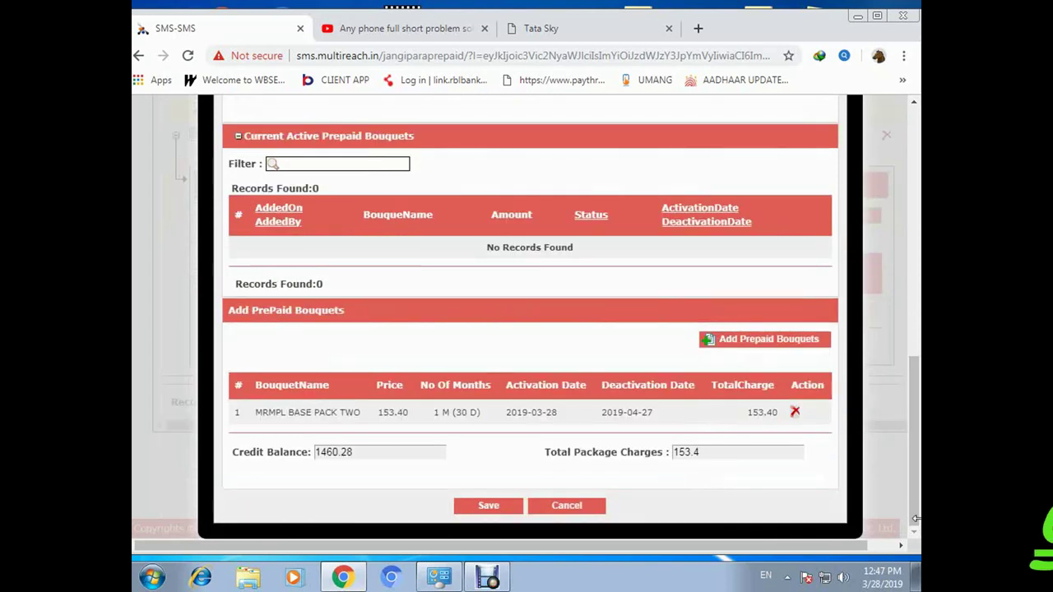
# - Save MRMPL BASE PACK TWO, active until 2019-04-27, and return to Add More Bouquets
pyautogui.click(490, 505)
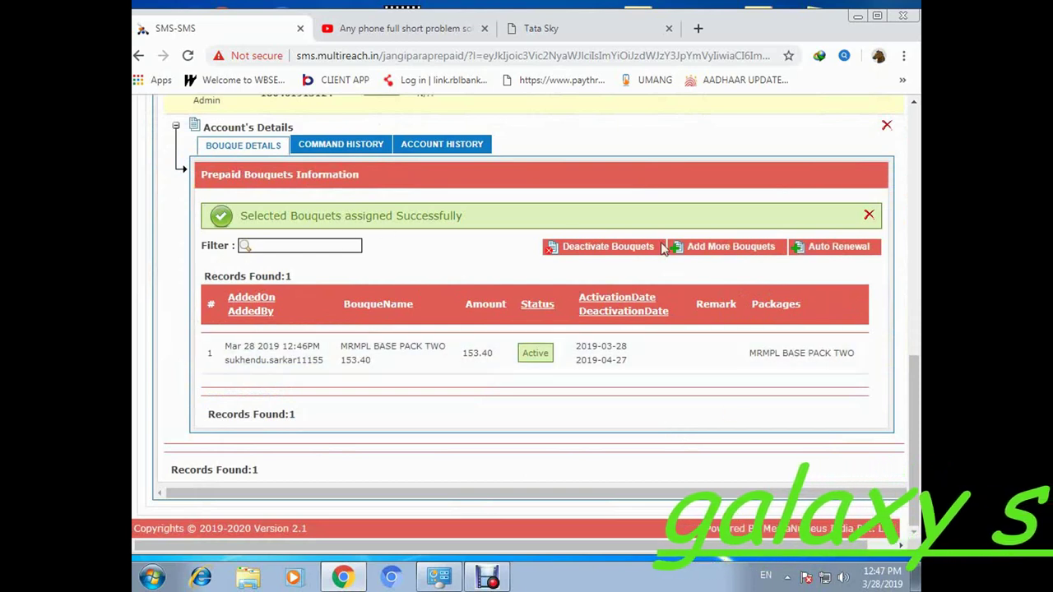
pyautogui.click(718, 249)
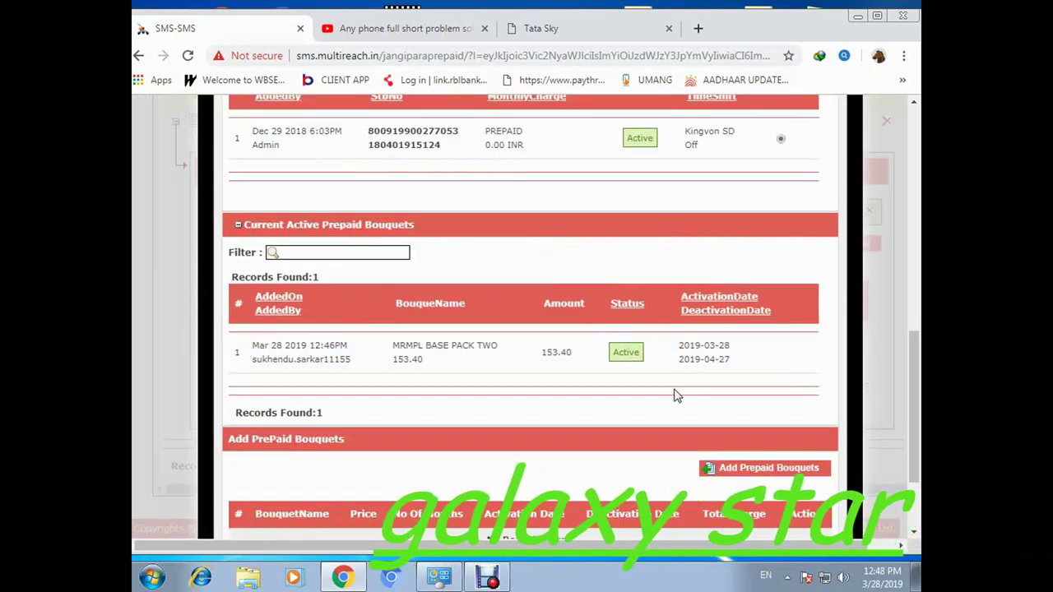
# - Add MRMPL MINI BANGLA and JALSHA MOVIES for 1 month each, totalling 67.26
pyautogui.click(737, 476)
pyautogui.click(754, 437)
pyautogui.click(754, 437)
pyautogui.click(754, 437)
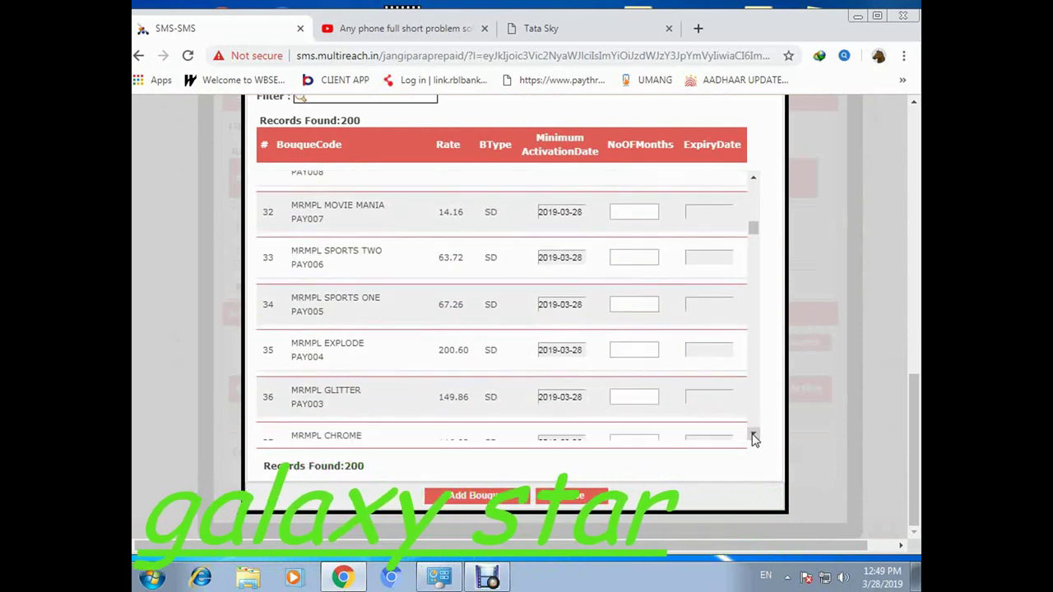
pyautogui.click(754, 437)
pyautogui.click(754, 437)
pyautogui.scroll(-2, 640, 332)
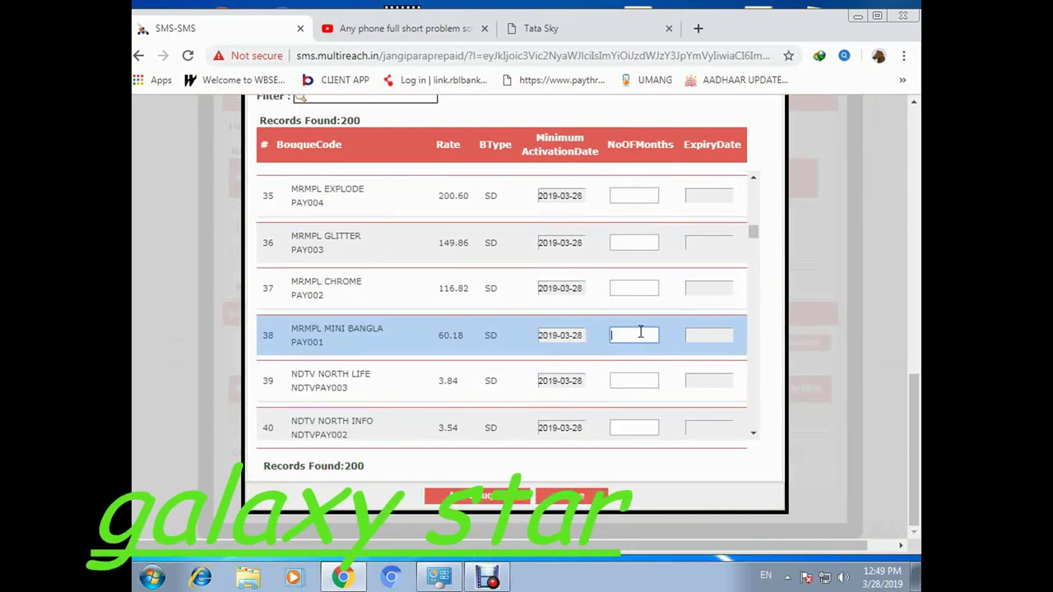
pyautogui.click(640, 334)
pyautogui.write('1')
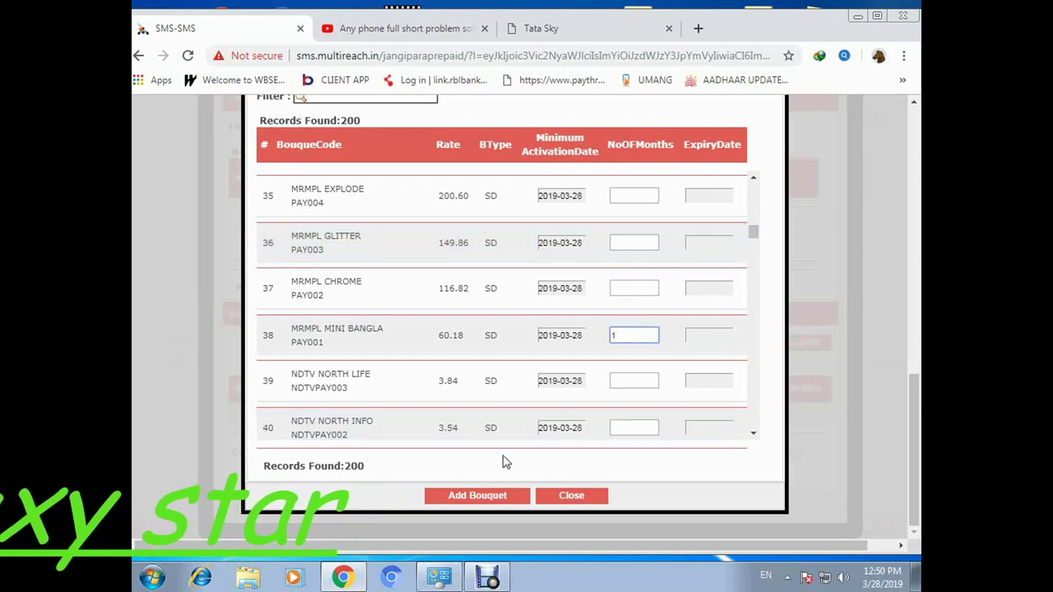
pyautogui.click(703, 473)
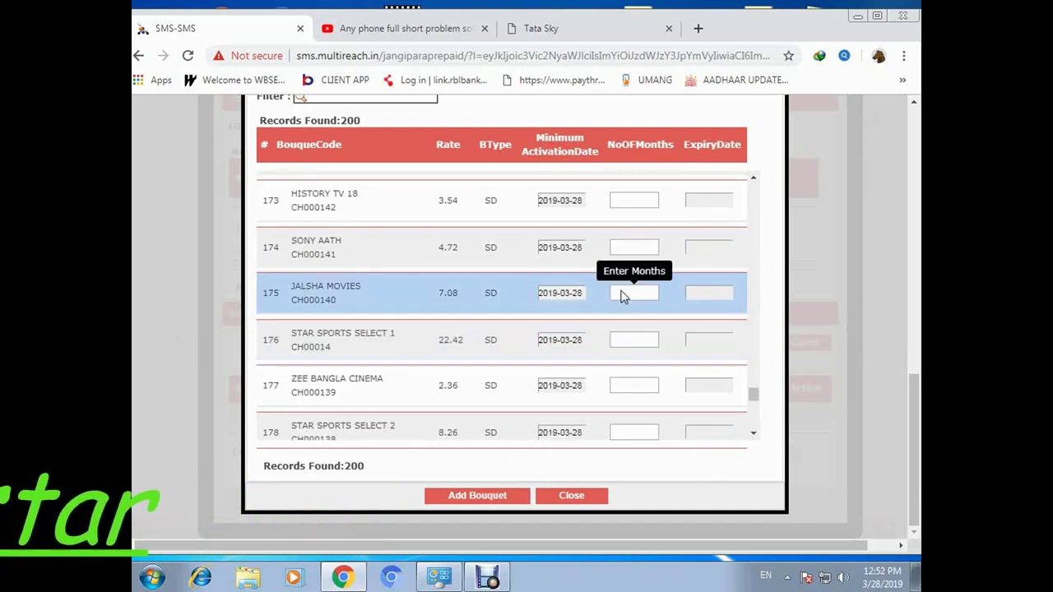
pyautogui.click(623, 293)
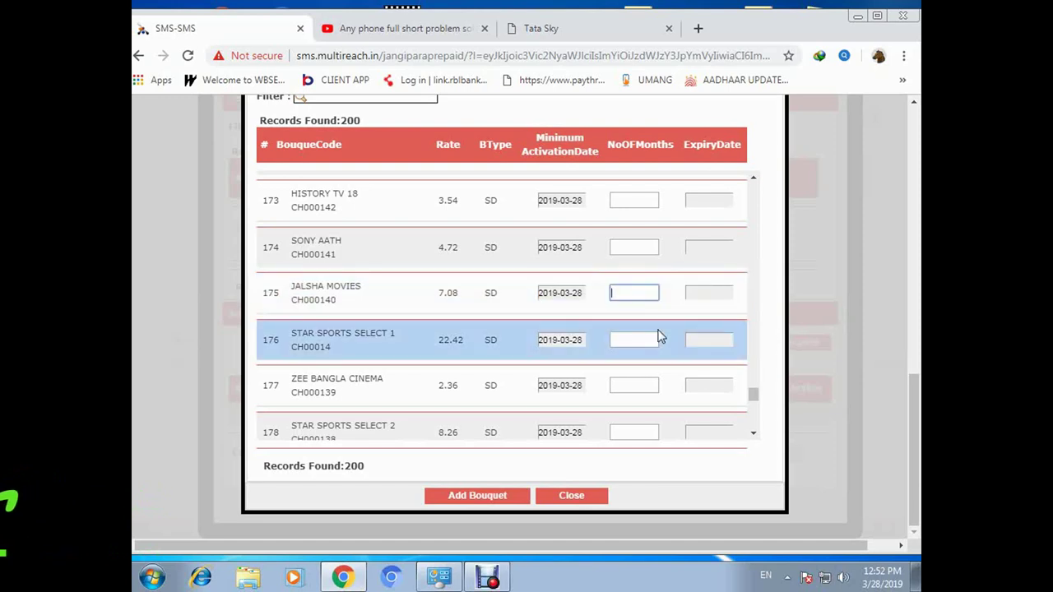
pyautogui.click(476, 499)
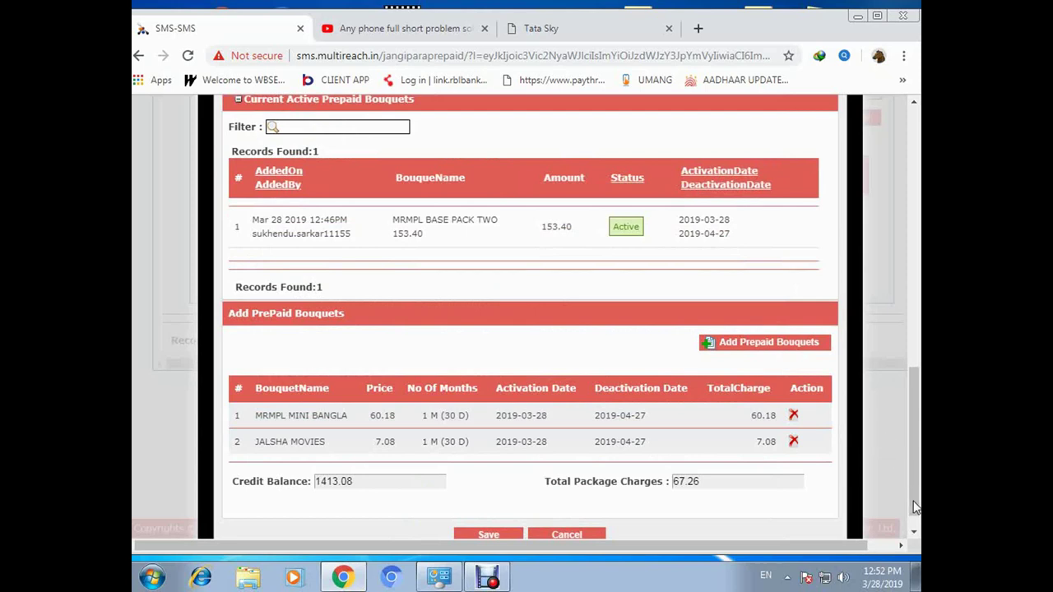
# - Save the two new bouquets so all three run until 2019-04-27
pyautogui.click(913, 535)
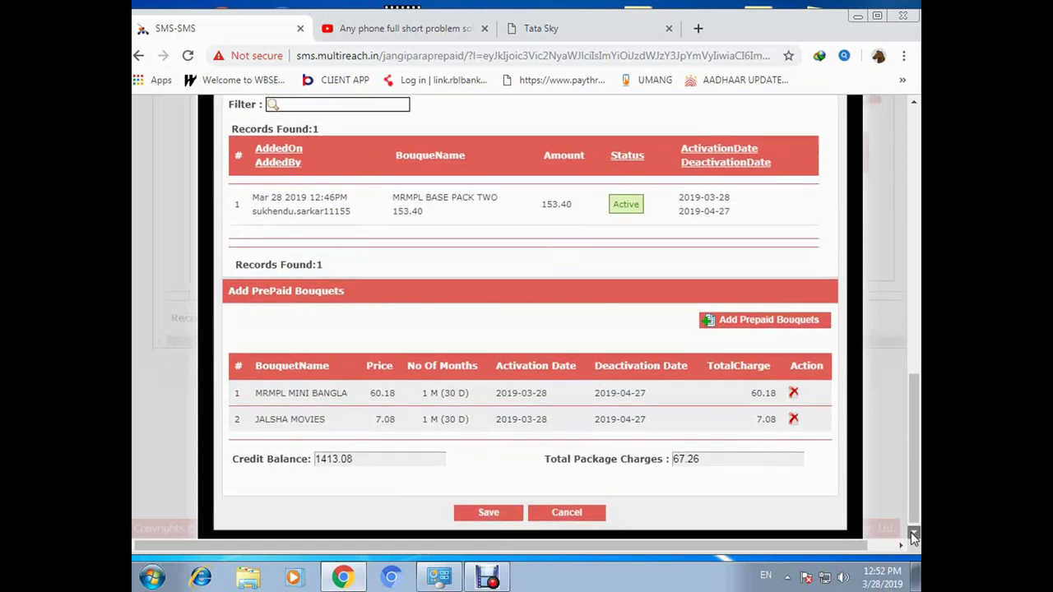
pyautogui.click(490, 506)
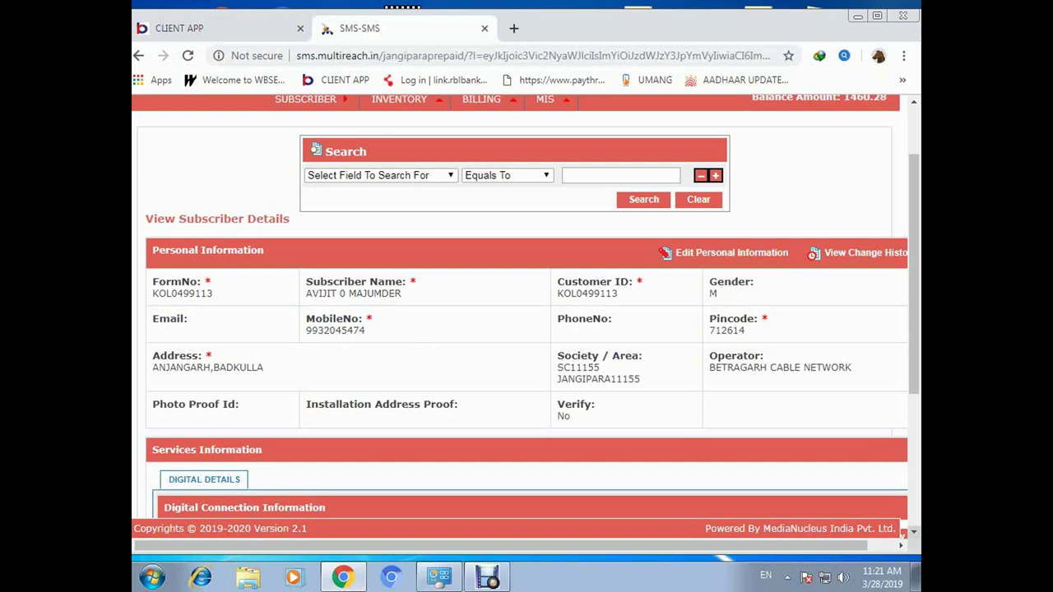
# - Refresh the connection's entitlement with the comment 'no pic'
pyautogui.scroll(-2, 526, 316)
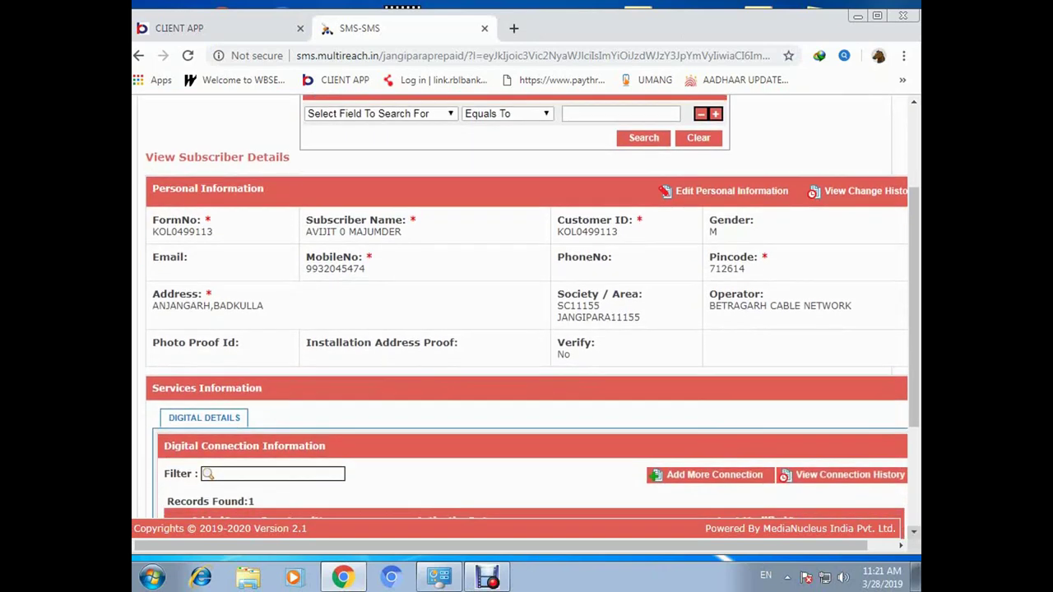
pyautogui.scroll(-1, 891, 458)
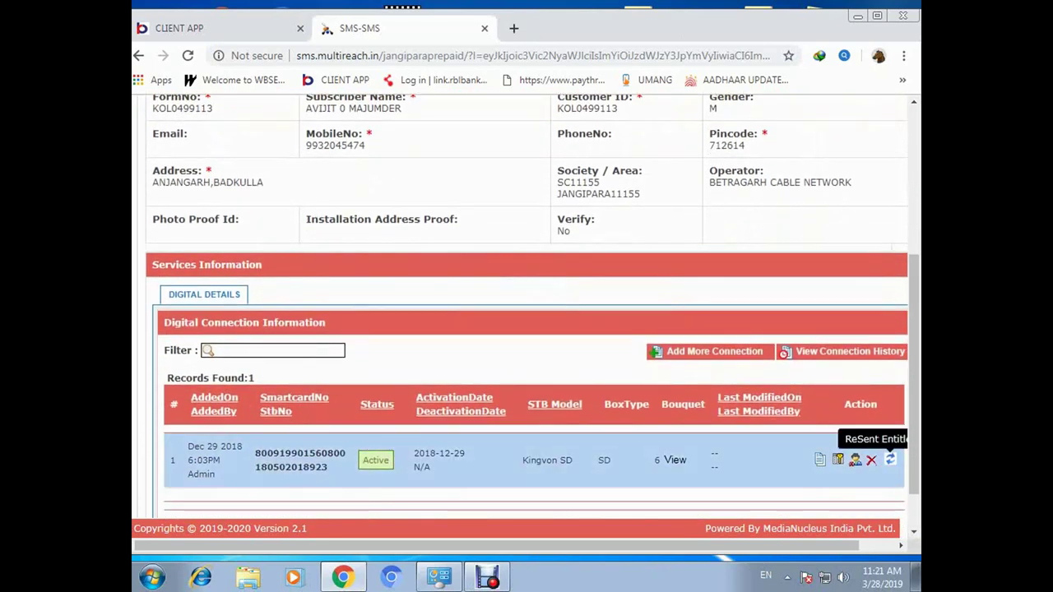
pyautogui.click(891, 459)
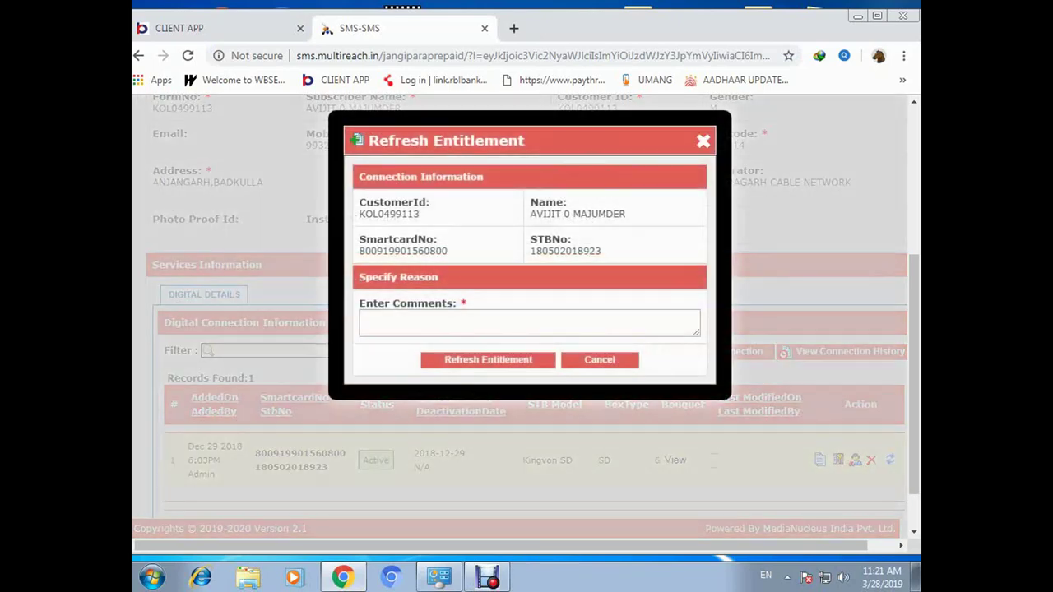
pyautogui.click(529, 323)
pyautogui.write('no')
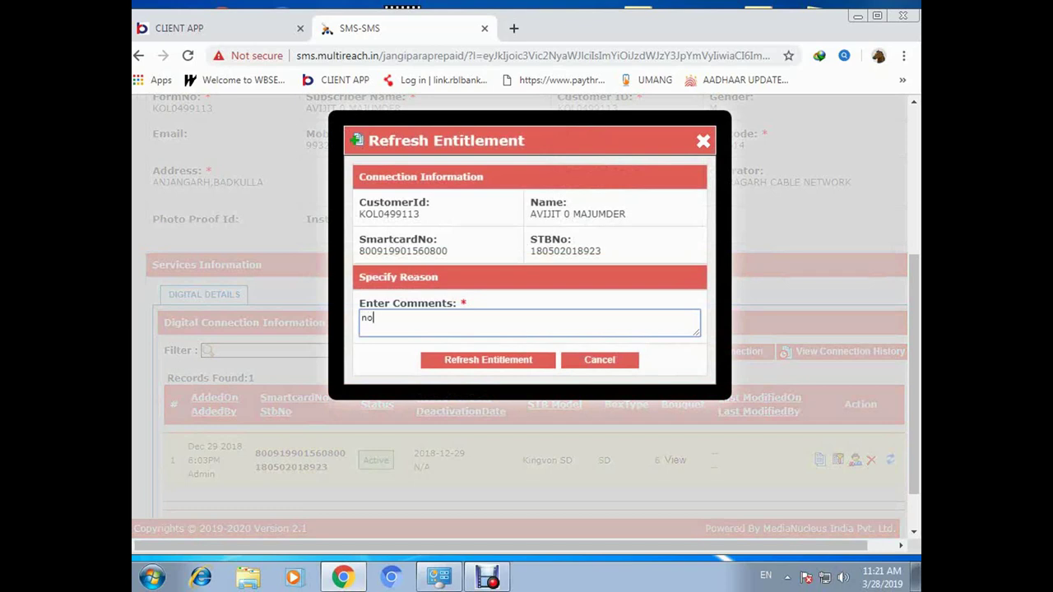
pyautogui.write(' pic')
pyautogui.click(487, 360)
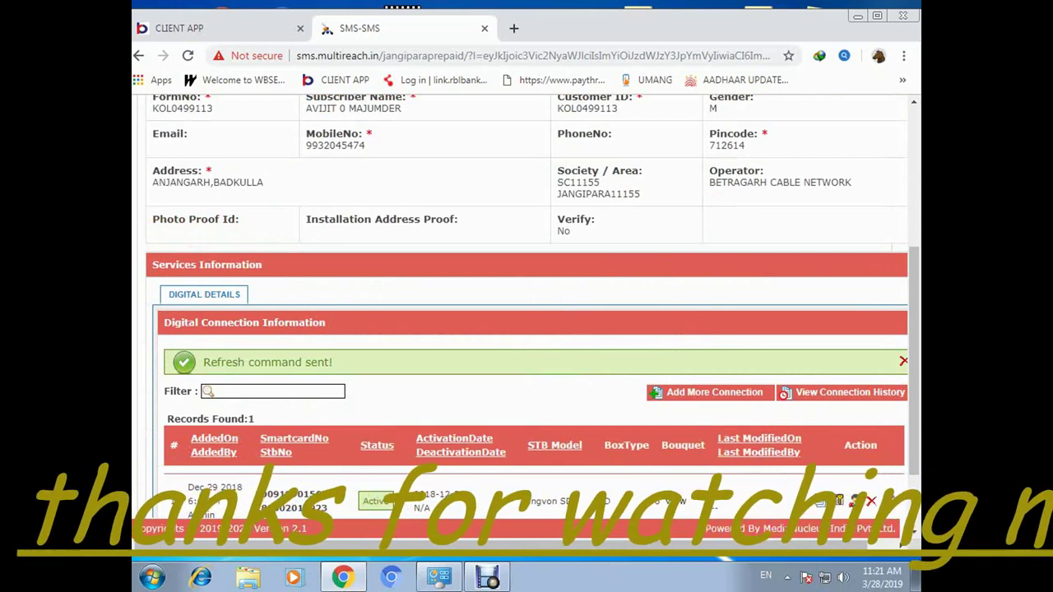
pyautogui.scroll(-2, 527, 329)
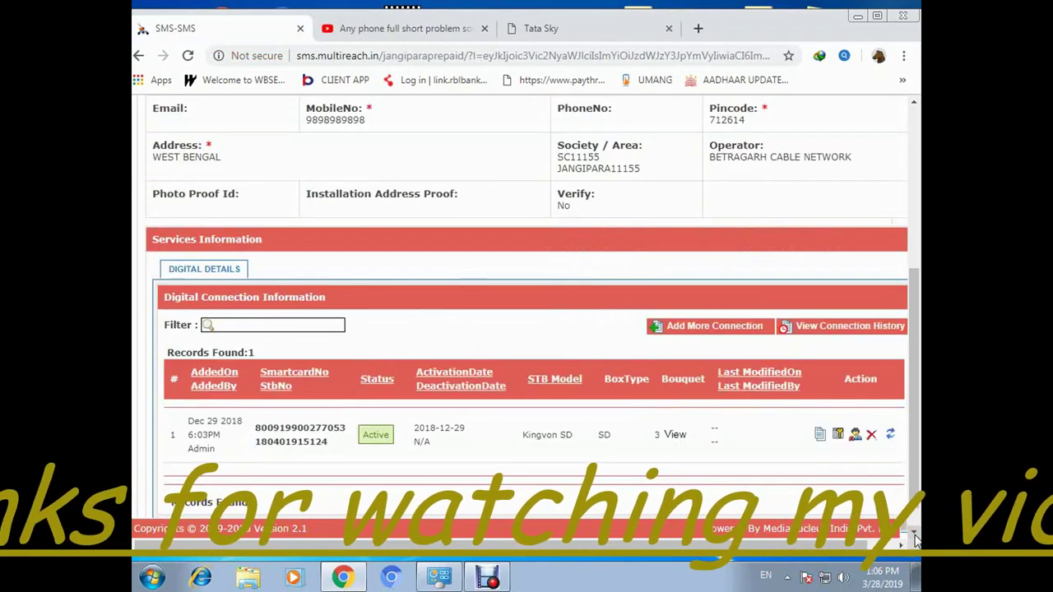
pyautogui.scroll(-1, 703, 420)
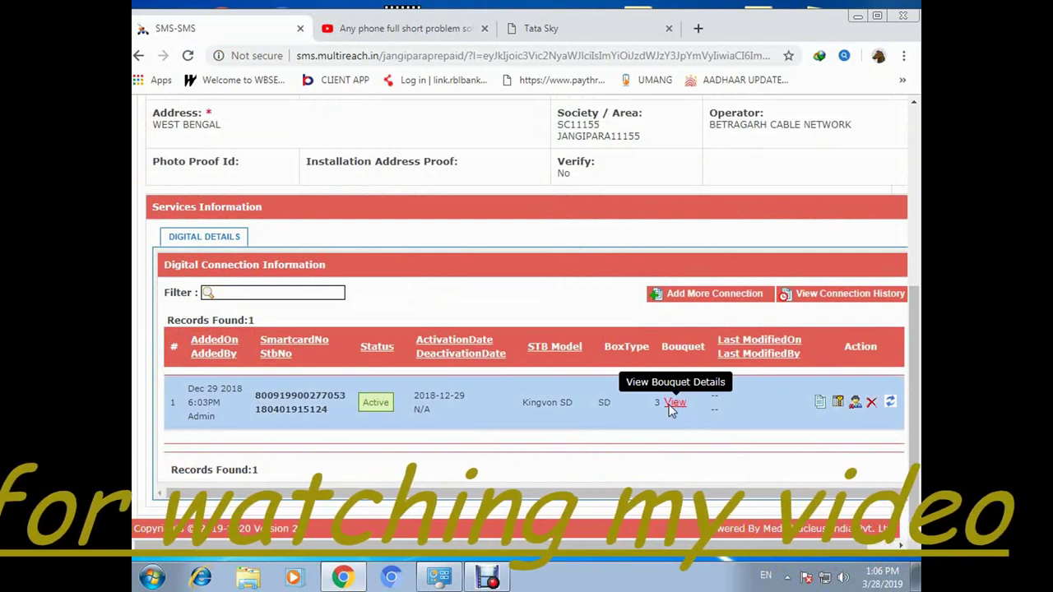
# - View the active prepaid bouquets and open the Deactivate Bouquets form
pyautogui.click(673, 404)
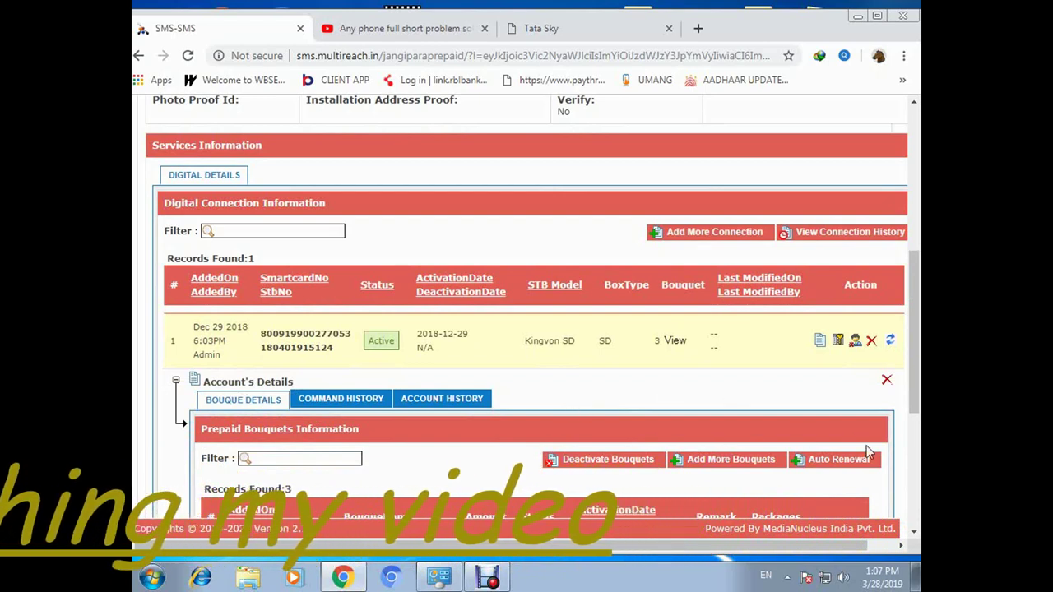
pyautogui.click(915, 533)
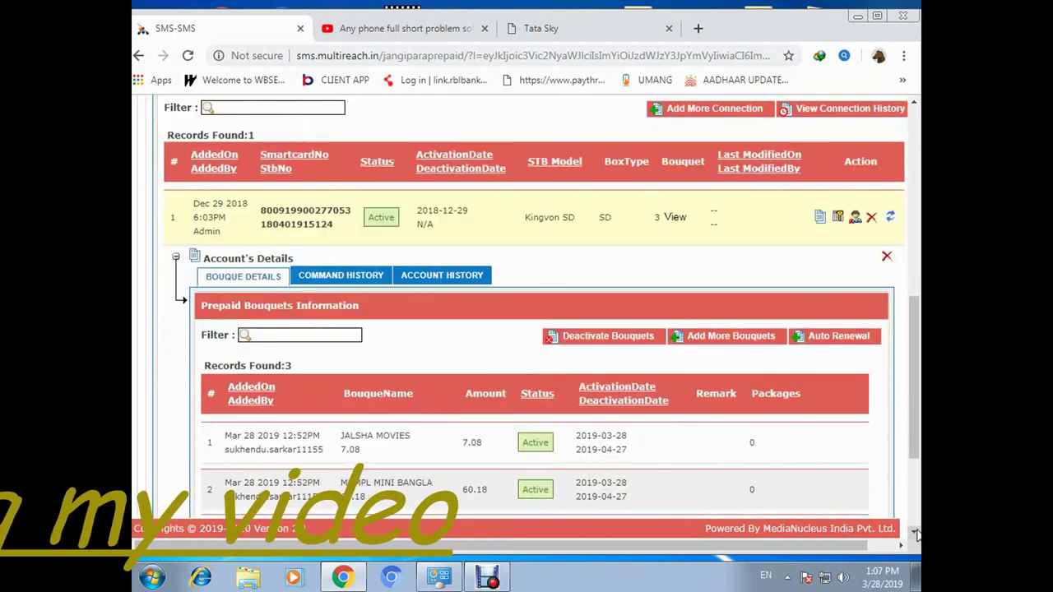
pyautogui.click(593, 346)
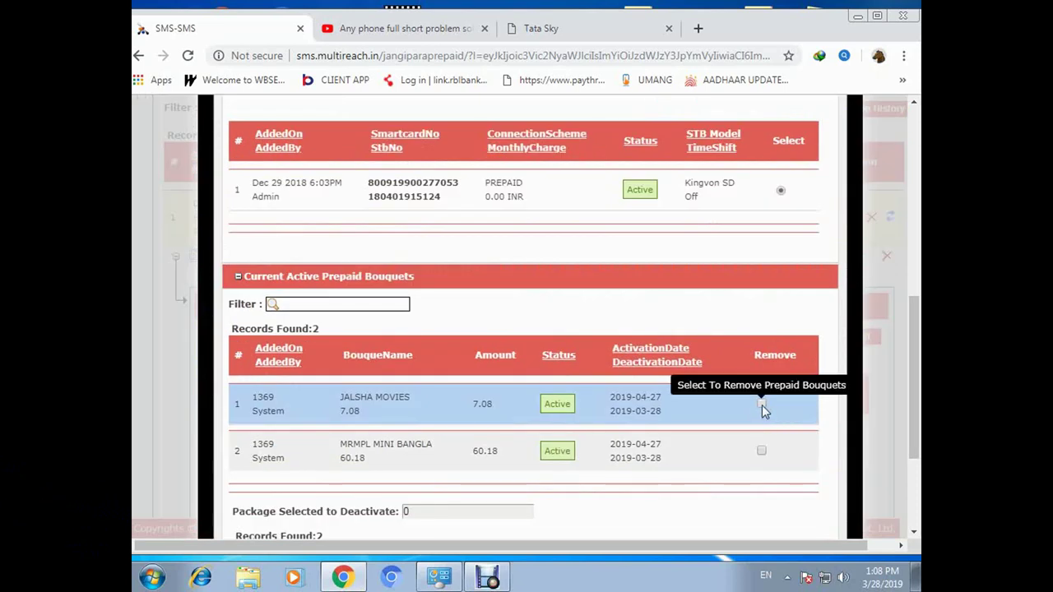
# - Mark the JALSHA MOVIES and MRMPL MINI BANGLA bouquets for removal and save the change
pyautogui.click(762, 404)
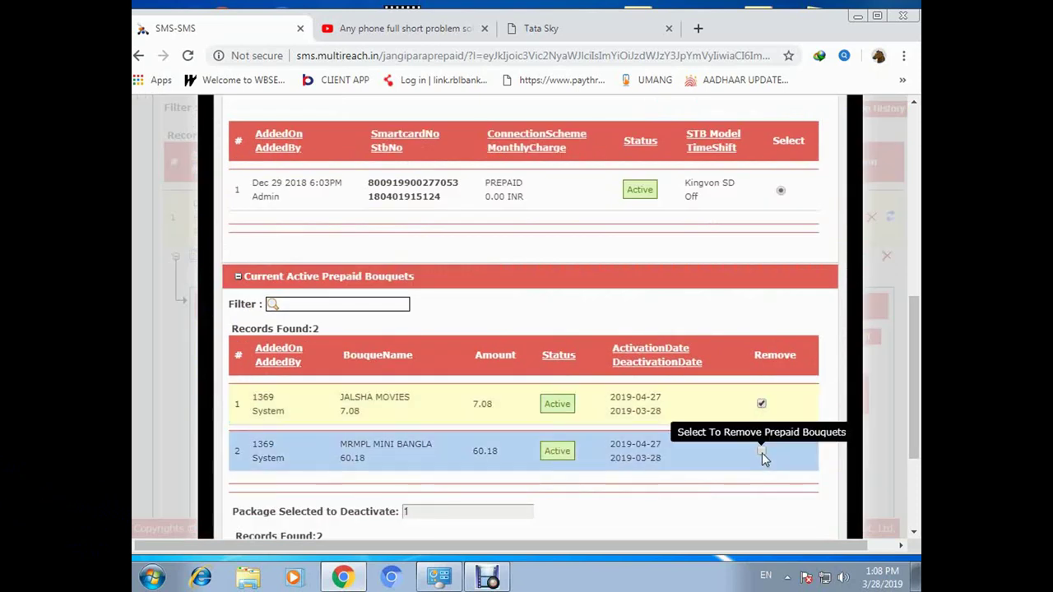
pyautogui.click(762, 451)
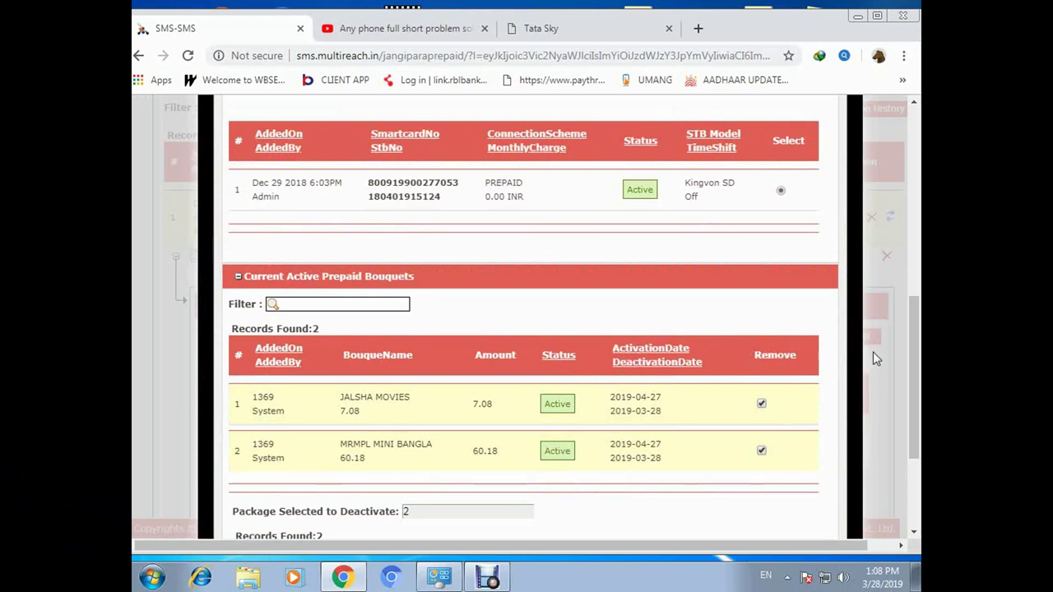
pyautogui.moveTo(919, 387); pyautogui.dragTo(919, 454)
pyautogui.click(494, 388)
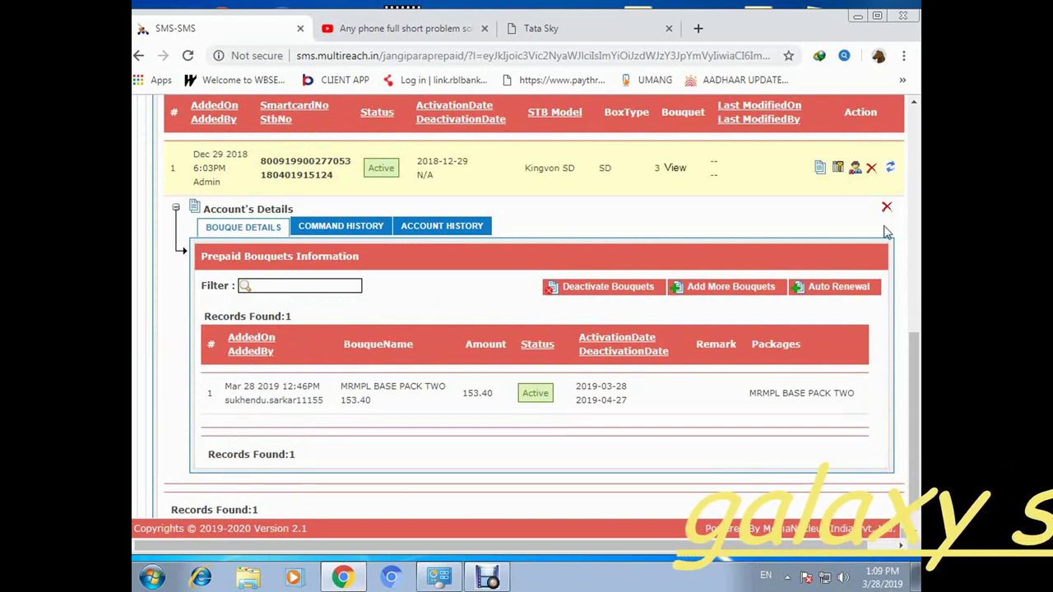
# - Deactivate the smartcard connection with the comment 'no payment'
pyautogui.click(856, 169)
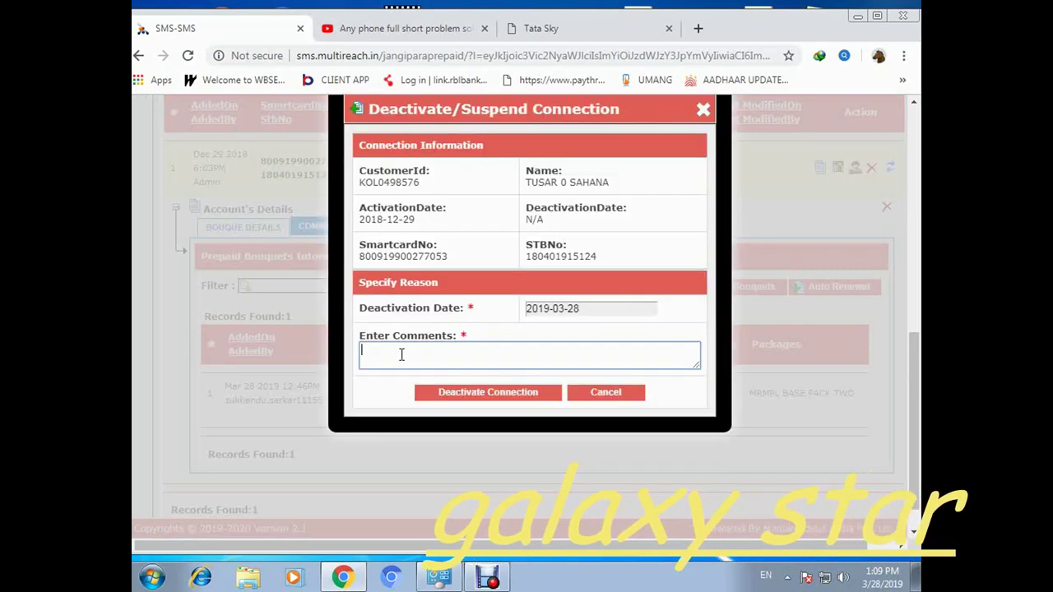
pyautogui.write('on')
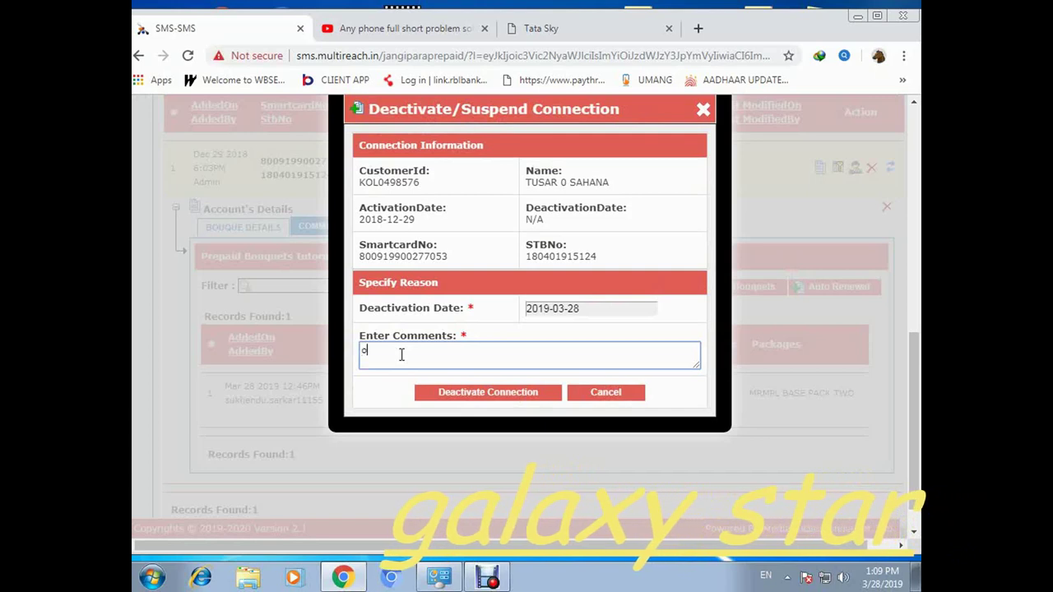
pyautogui.press('BackSpace')
pyautogui.press('BackSpace')
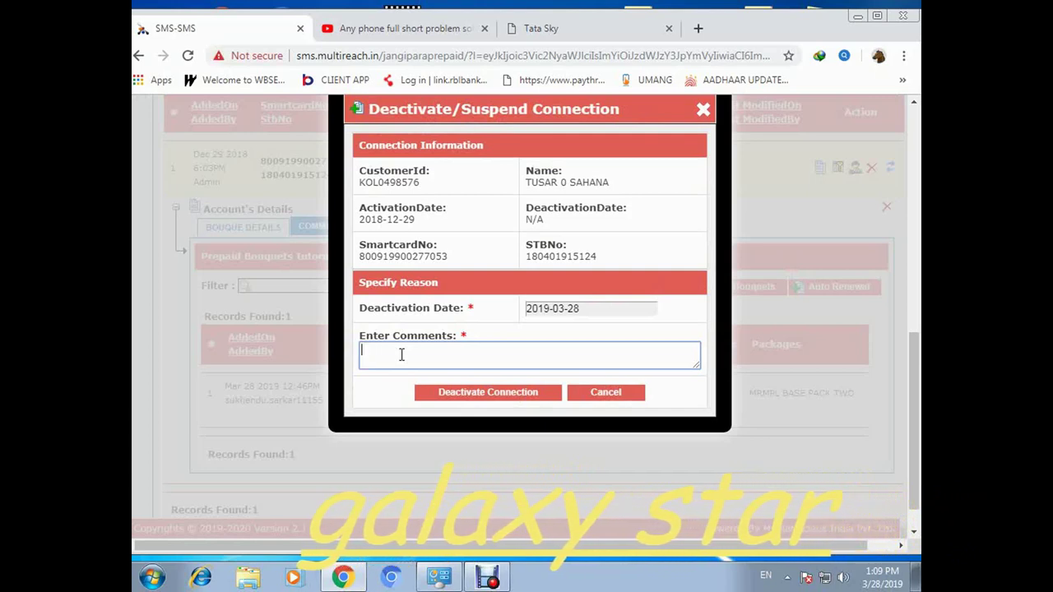
pyautogui.write('no')
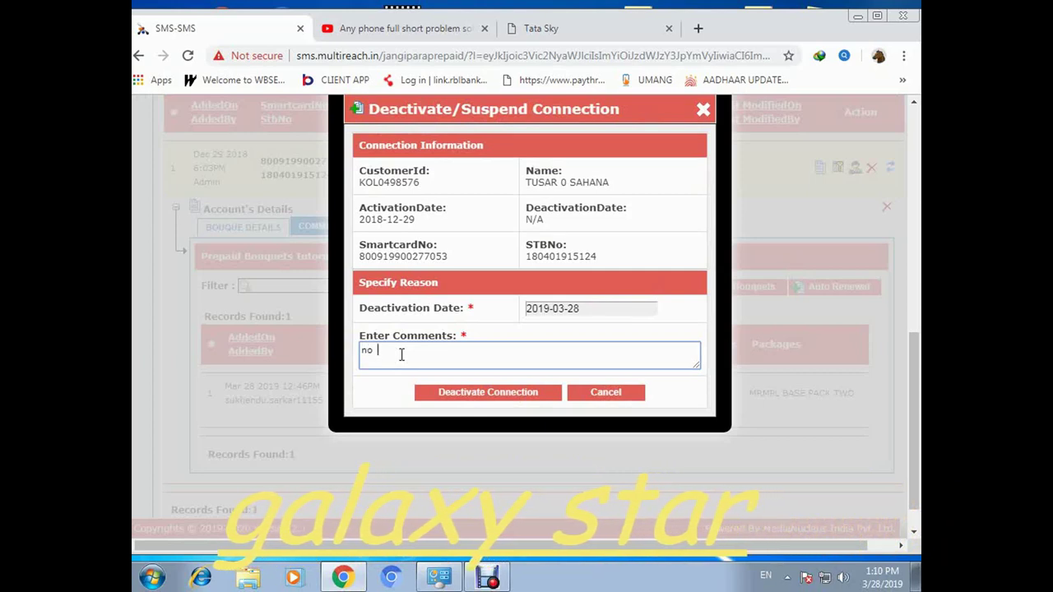
pyautogui.write('p')
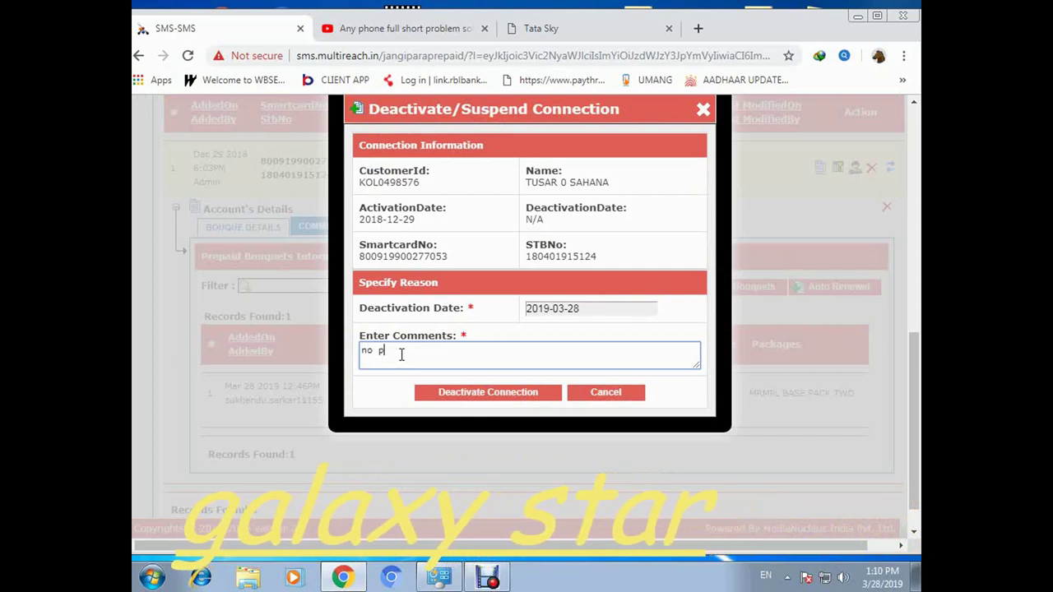
pyautogui.write('a')
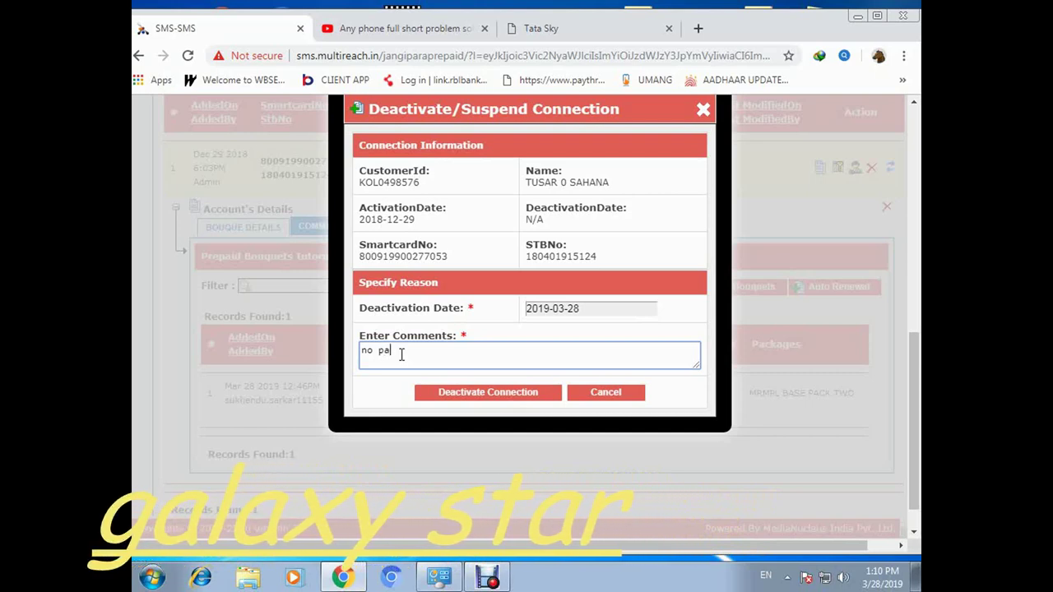
pyautogui.write('yment')
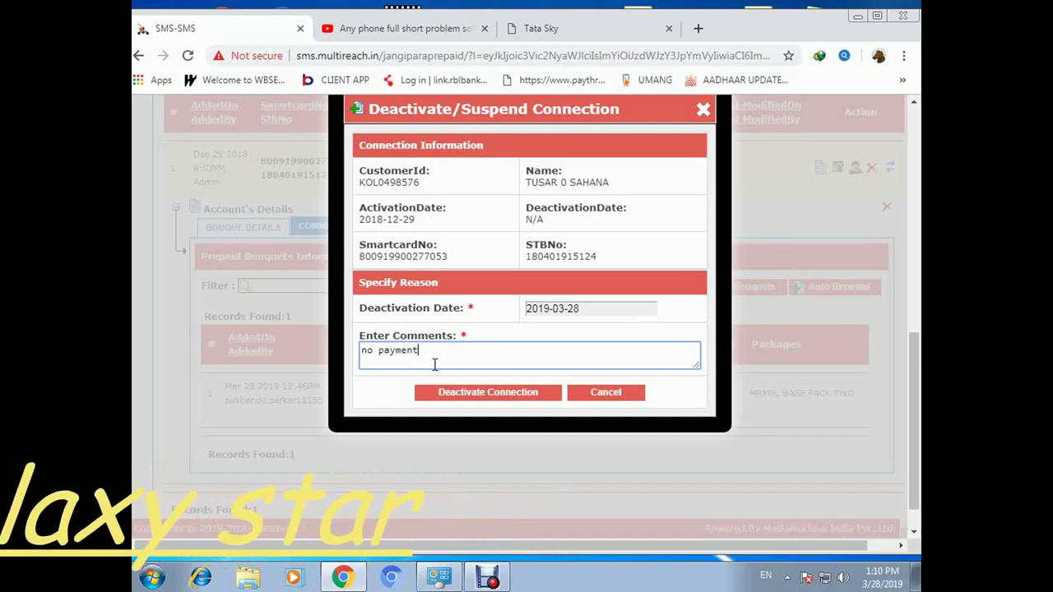
pyautogui.click(508, 394)
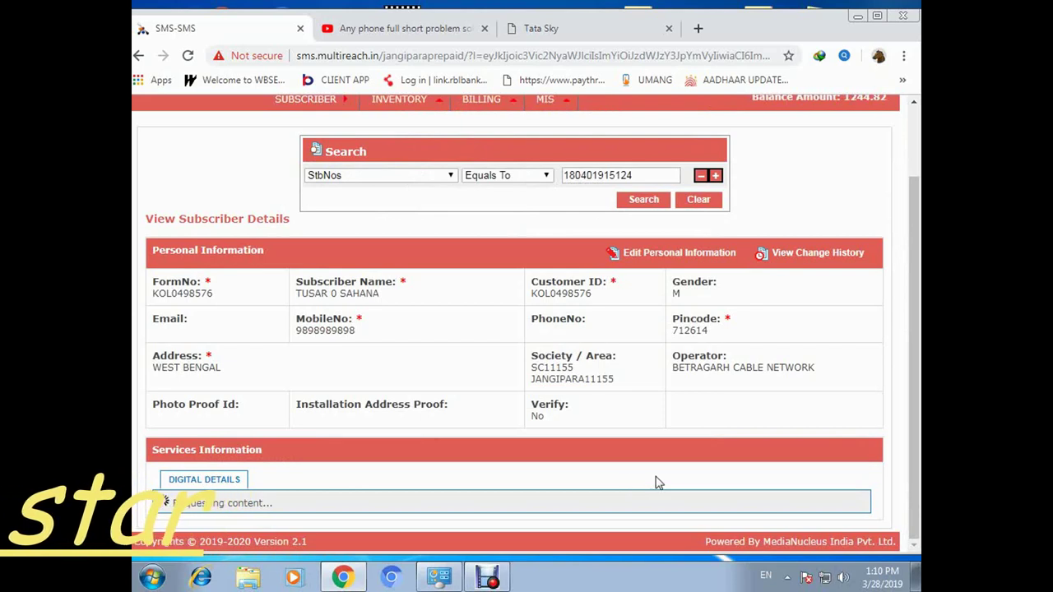
# - Check the connection now shows Inactive (deactivated 2019-03-28), then open the SUBSCRIBER menu
pyautogui.scroll(-3, 915, 511)
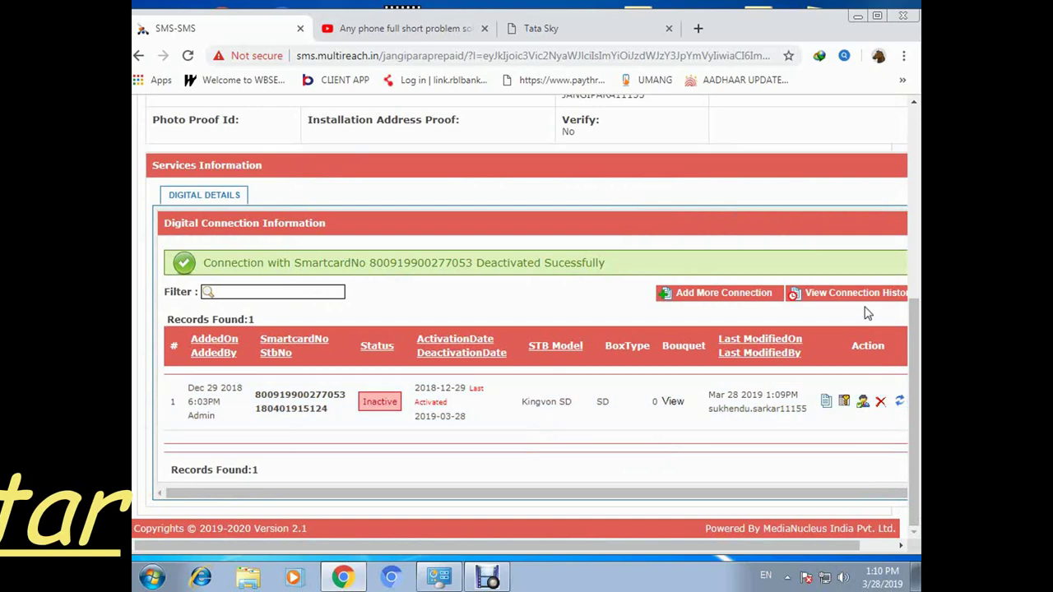
pyautogui.moveTo(918, 326); pyautogui.dragTo(915, 120)
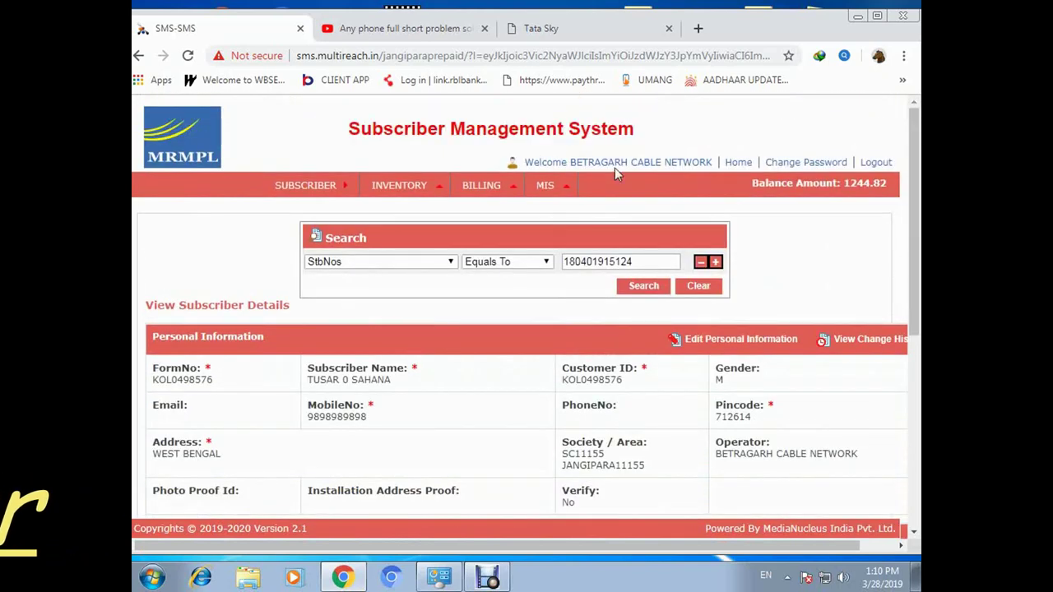
pyautogui.click(341, 191)
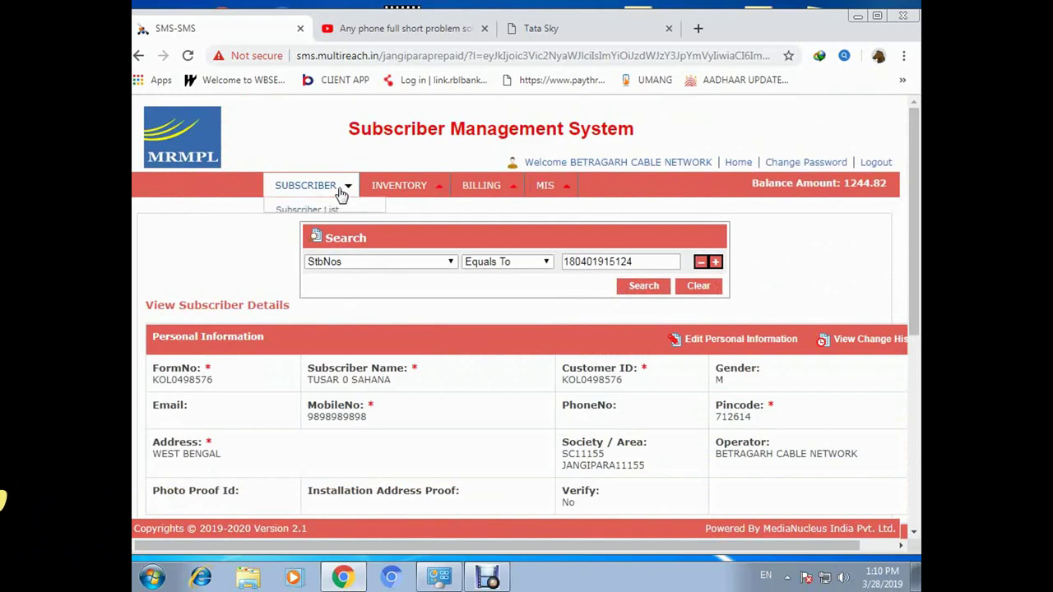